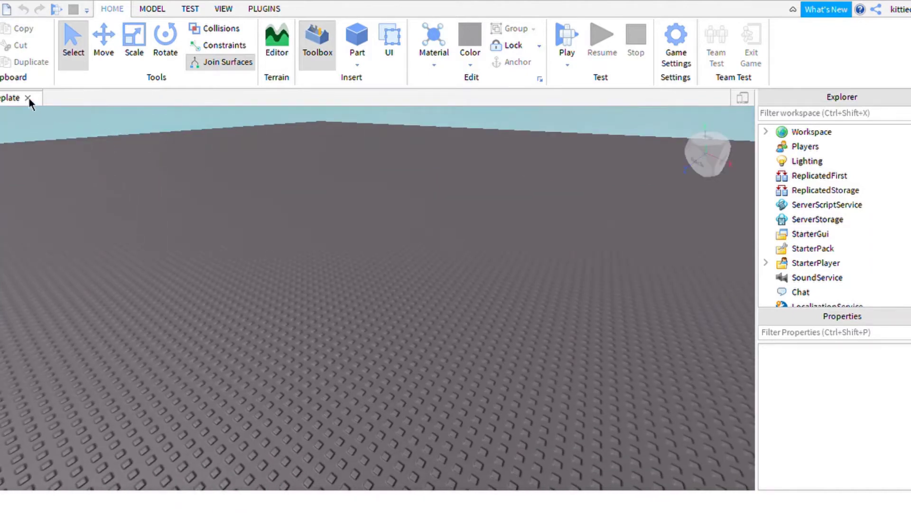
Step: Spawn an avatar at the origin with the Load Character plugin, replacing the default name with the account's username
{"action": "left_click", "coordinate": [265, 8]}
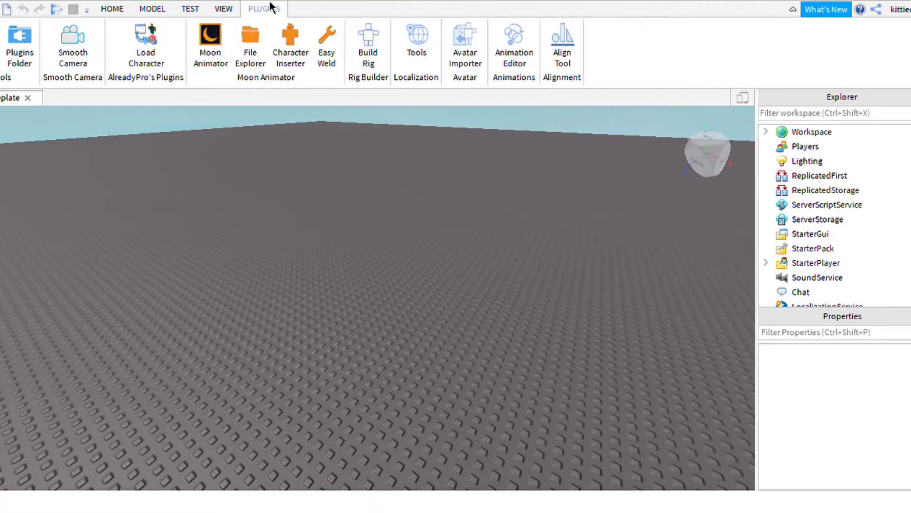
{"action": "left_click", "coordinate": [157, 32]}
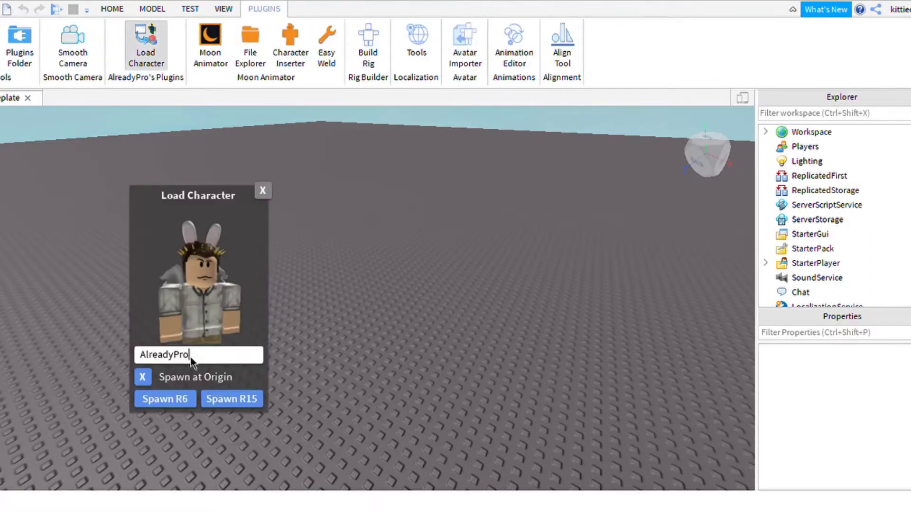
{"action": "key", "text": "BackSpace"}
{"action": "key", "text": "BackSpace"}
{"action": "key", "text": "BackSpace"}
{"action": "key", "text": "BackSpace"}
{"action": "key", "text": "BackSpace"}
{"action": "key", "text": "BackSpace"}
{"action": "key", "text": "BackSpace"}
{"action": "key", "text": "BackSpace"}
{"action": "key", "text": "BackSpace"}
{"action": "key", "text": "BackSpace"}
{"action": "type", "text": "kittiecut"}
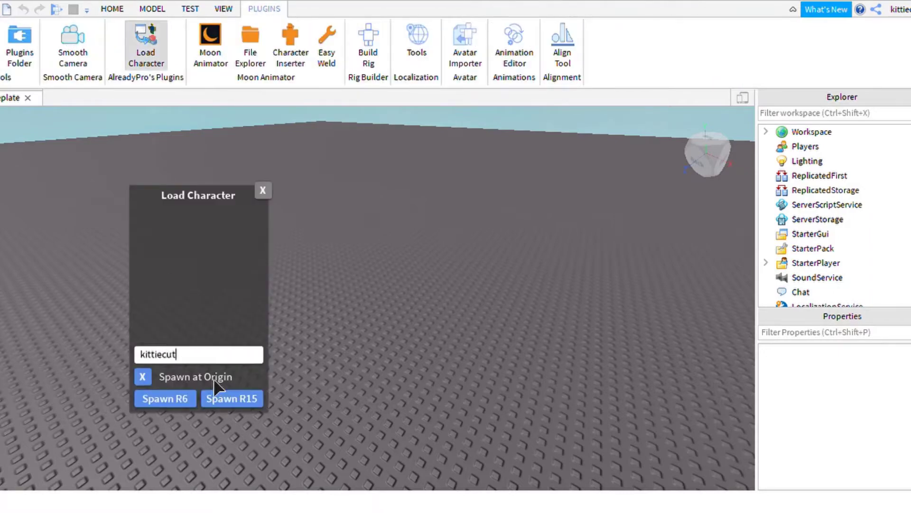
{"action": "type", "text": "ie91"}
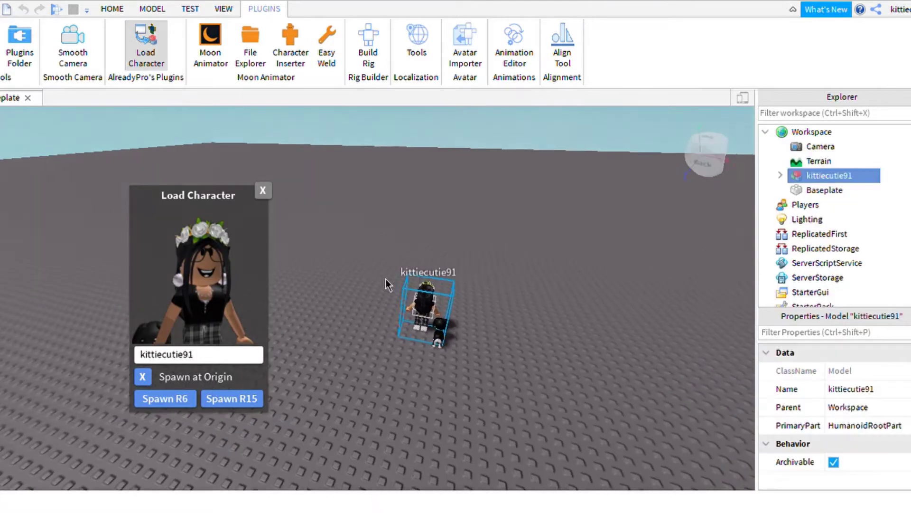
Step: Close the character loader, expand the spawned character model in the Workspace, and select a range of its child items
{"action": "left_click", "coordinate": [262, 190]}
{"action": "key", "text": "f"}
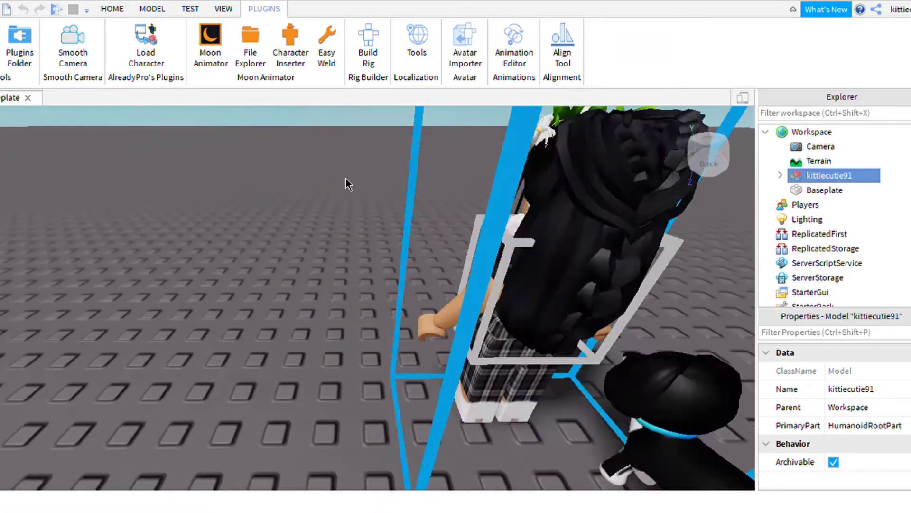
{"action": "key", "text": "a"}
{"action": "right_click_drag", "start_coordinate": [345, 177], "coordinate": [346, 179]}
{"action": "key", "text": "w"}
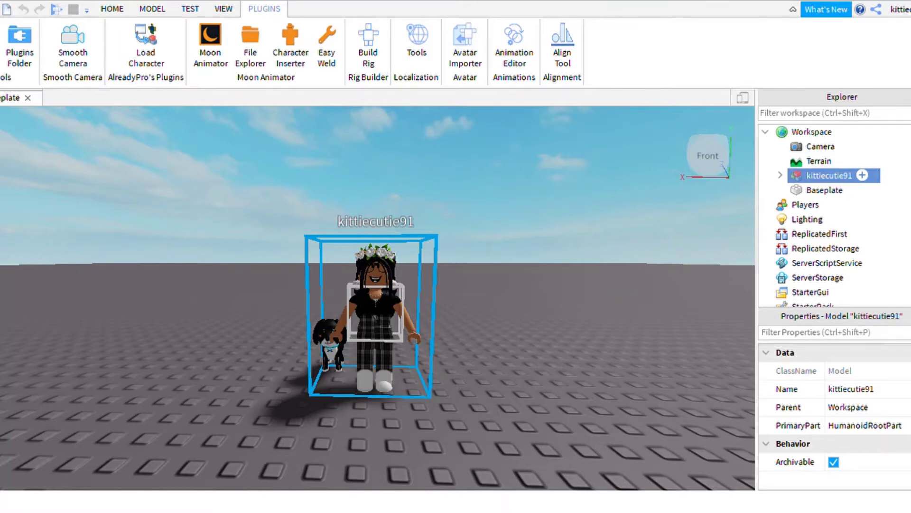
{"action": "left_click", "coordinate": [780, 176]}
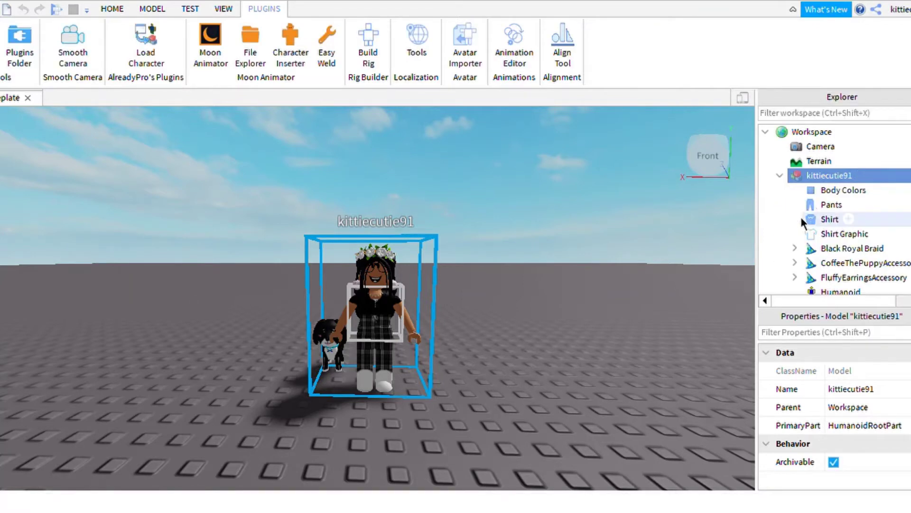
{"action": "scroll", "coordinate": [800, 215], "scroll_direction": "down", "scroll_amount": 3}
{"action": "left_click", "coordinate": [844, 192]}
{"action": "left_click", "coordinate": [816, 278], "text": "shift"}
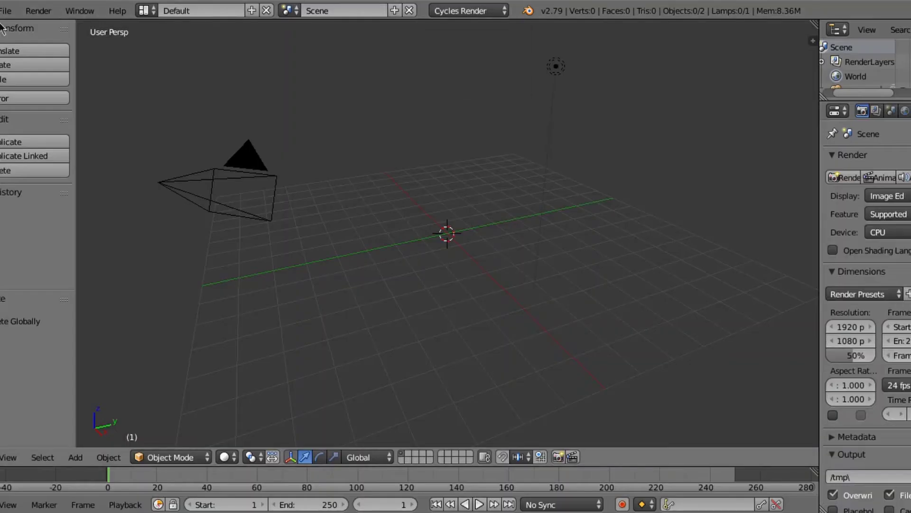
Step: Switch to Blender, open the woman rig file, and select the eye mesh above the neck
{"action": "left_click", "coordinate": [16, 6]}
{"action": "left_click", "coordinate": [186, 368]}
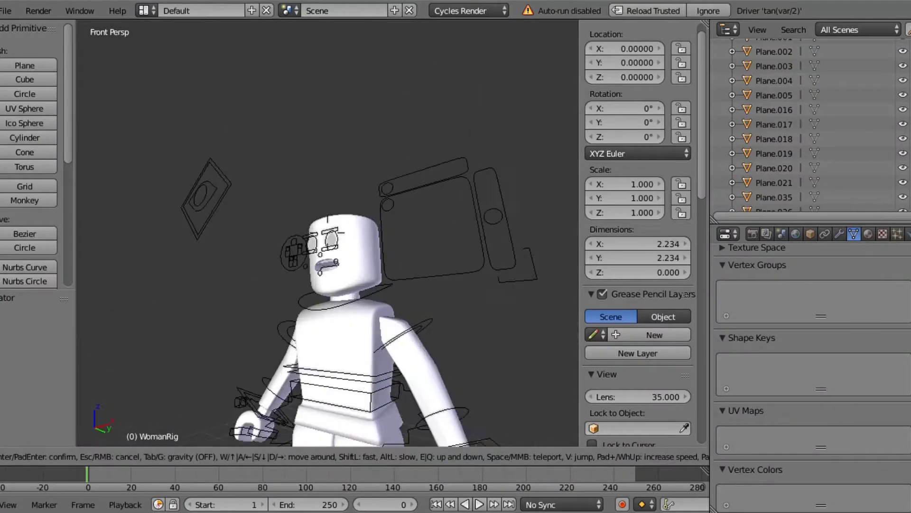
{"action": "scroll", "coordinate": [350, 285], "scroll_direction": "up", "scroll_amount": 5}
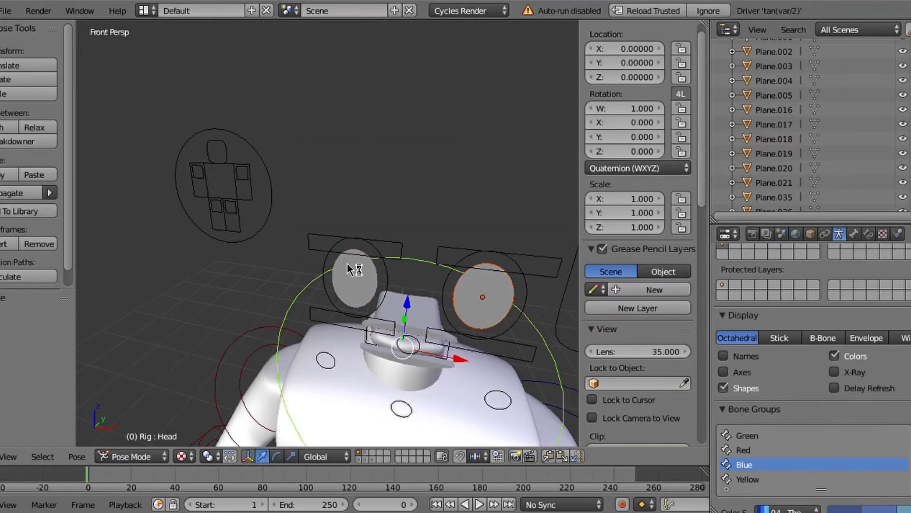
{"action": "right_click", "coordinate": [351, 256]}
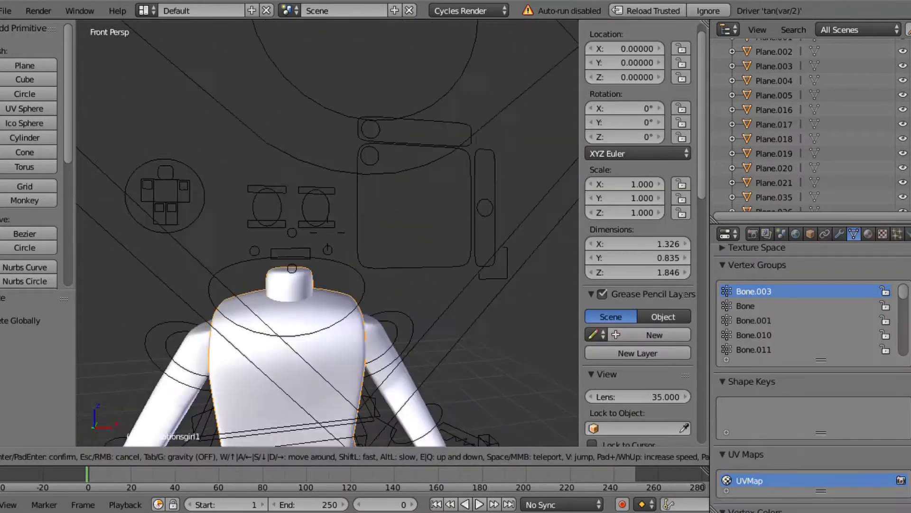
Step: Return from the material nodes to the 3D view and rotate the character's upper-arm bone at the shoulder
{"action": "left_click", "coordinate": [7, 456]}
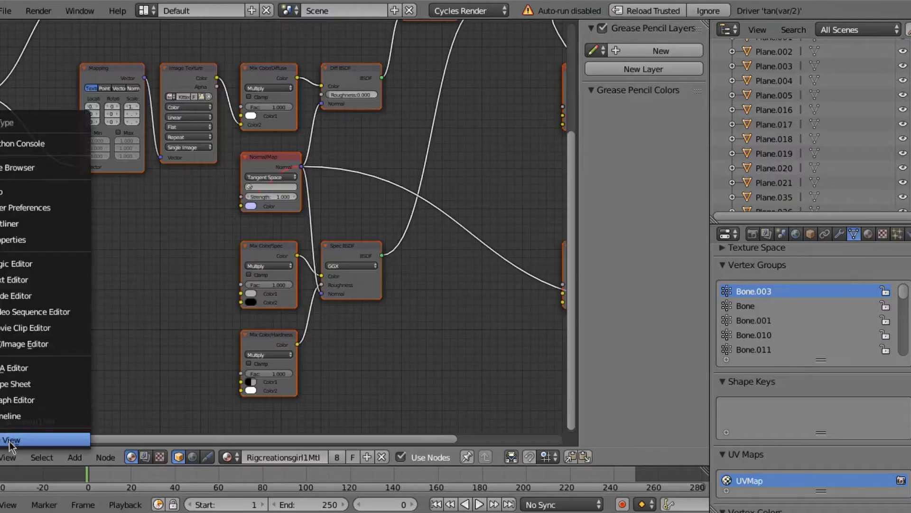
{"action": "left_click", "coordinate": [10, 440]}
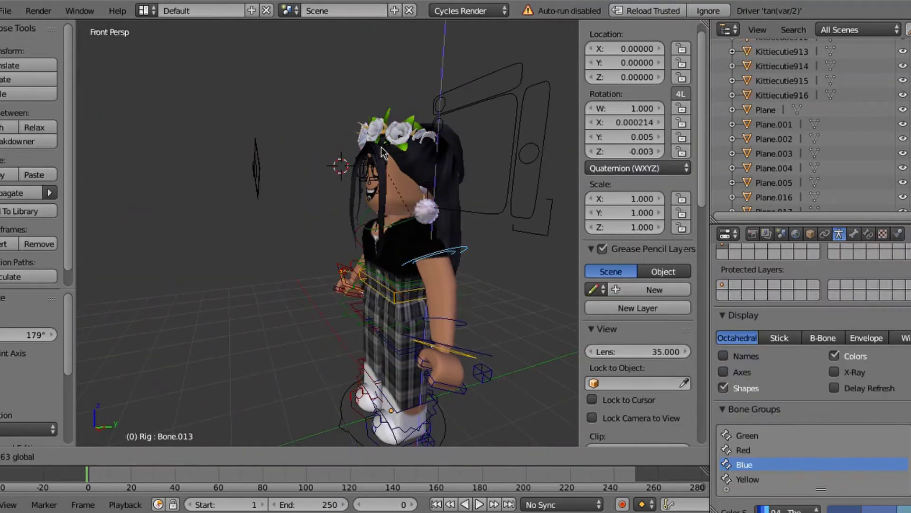
{"action": "left_click", "coordinate": [388, 254]}
{"action": "key", "text": "shift+f"}
{"action": "key", "text": "a"}
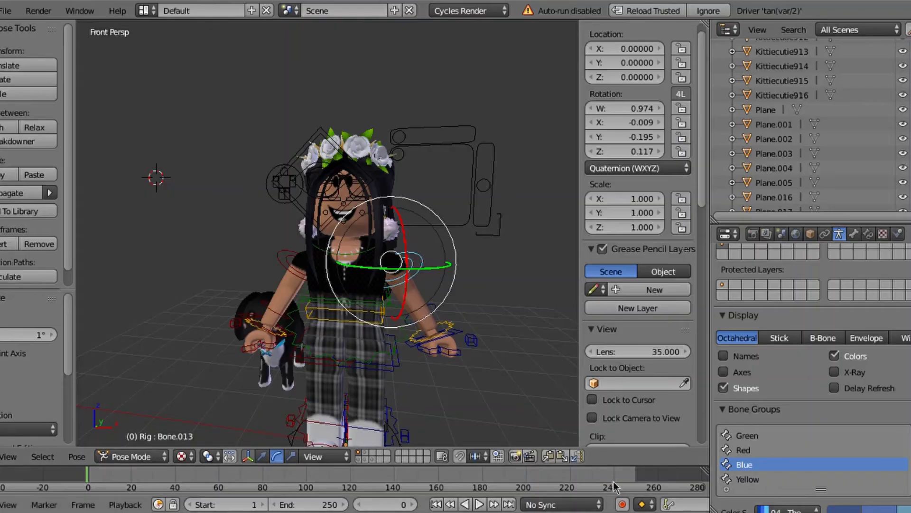
Step: Turn on automatic keyframe recording, and play and stop the timeline at frame 1
{"action": "left_click", "coordinate": [621, 504]}
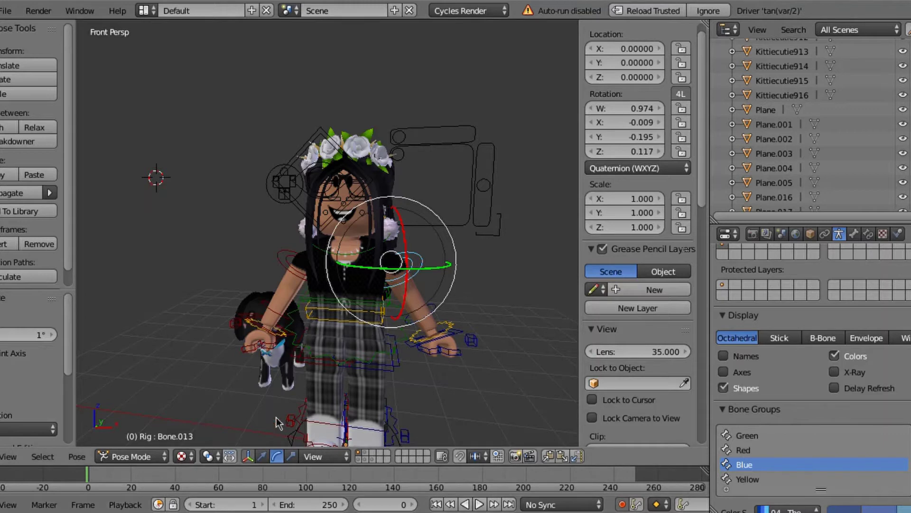
{"action": "key", "text": "alt+a"}
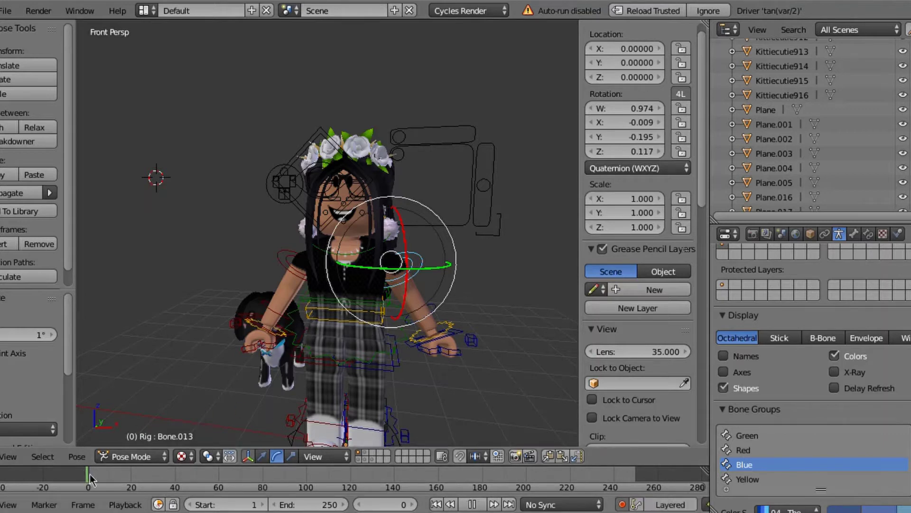
{"action": "key", "text": "alt+a"}
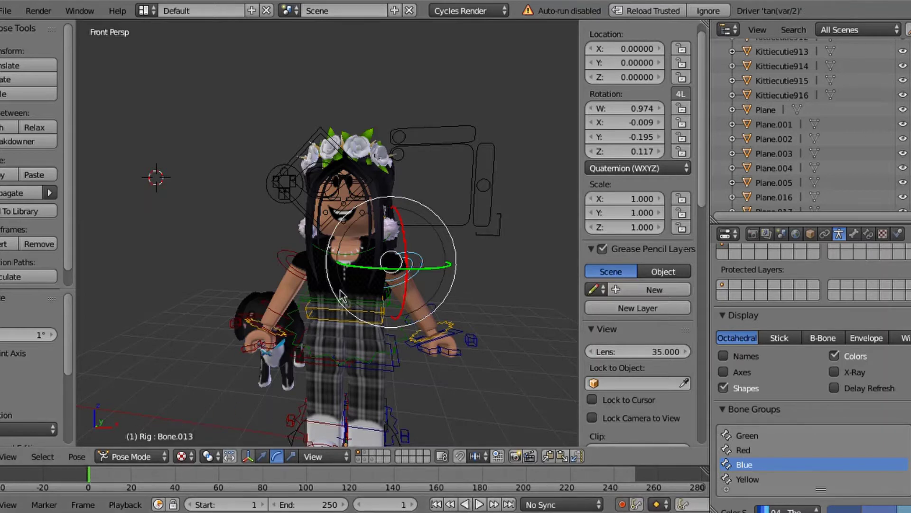
Step: From the character's side, rotate the upper-arm bone so the arm swings behind the body at frame 1
{"action": "key", "text": "shift+f"}
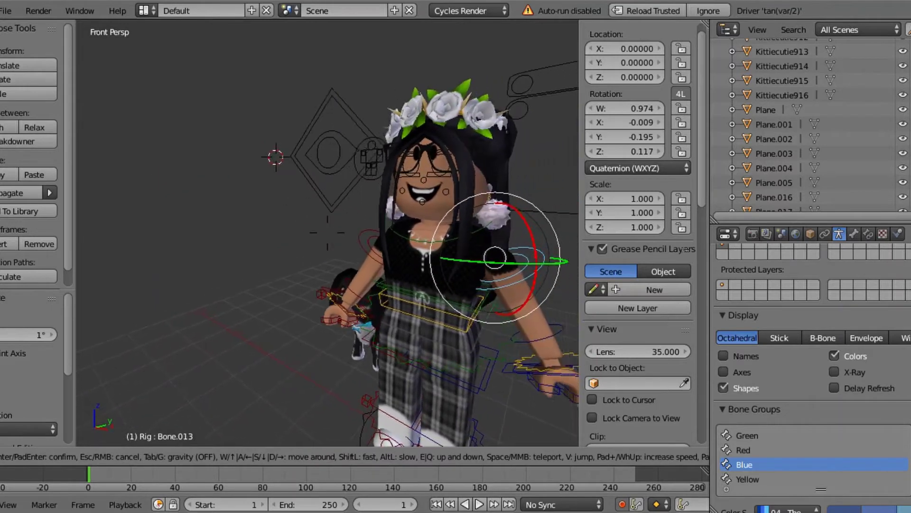
{"action": "key", "text": "d"}
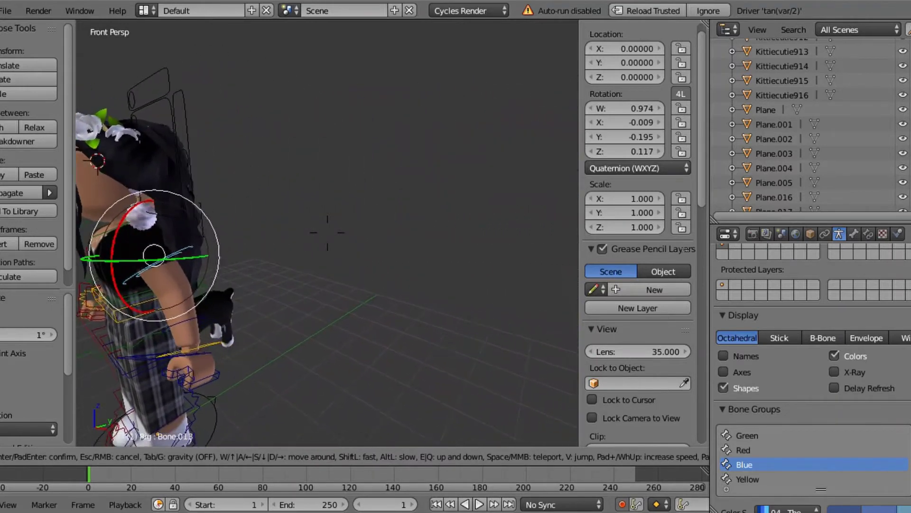
{"action": "left_click", "coordinate": [328, 233]}
{"action": "key", "text": "r"}
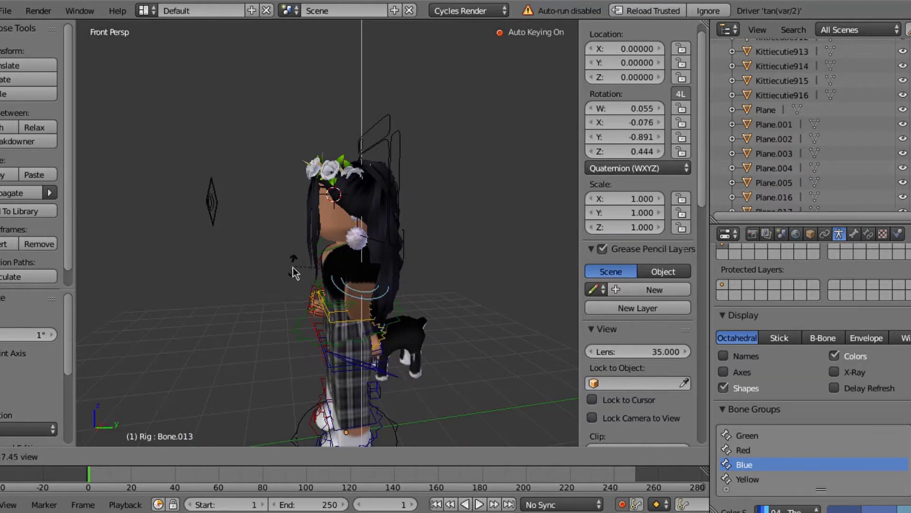
{"action": "left_click", "coordinate": [332, 269]}
{"action": "left_click_drag", "start_coordinate": [333, 267], "coordinate": [360, 267]}
{"action": "key", "text": "r"}
{"action": "left_click", "coordinate": [362, 274]}
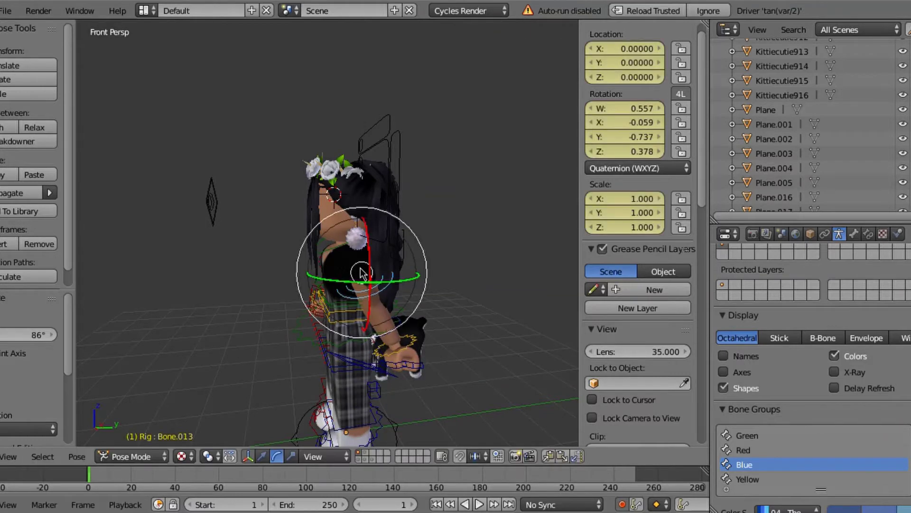
Step: From the front, rotate the upper-arm bone to raise the arm outward beside the shoulder
{"action": "key", "text": "shift+f"}
{"action": "key", "text": "a"}
{"action": "key", "text": "w"}
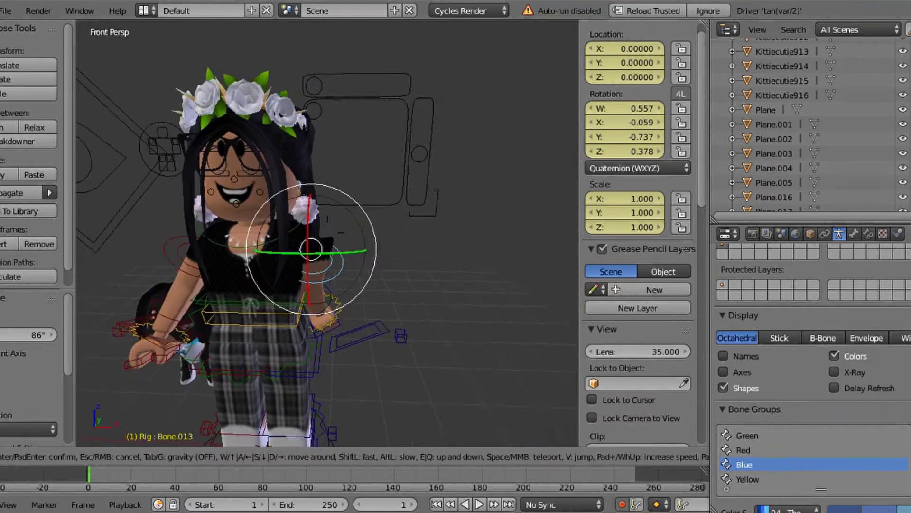
{"action": "left_click", "coordinate": [406, 235]}
{"action": "left_click_drag", "start_coordinate": [406, 236], "coordinate": [515, 183]}
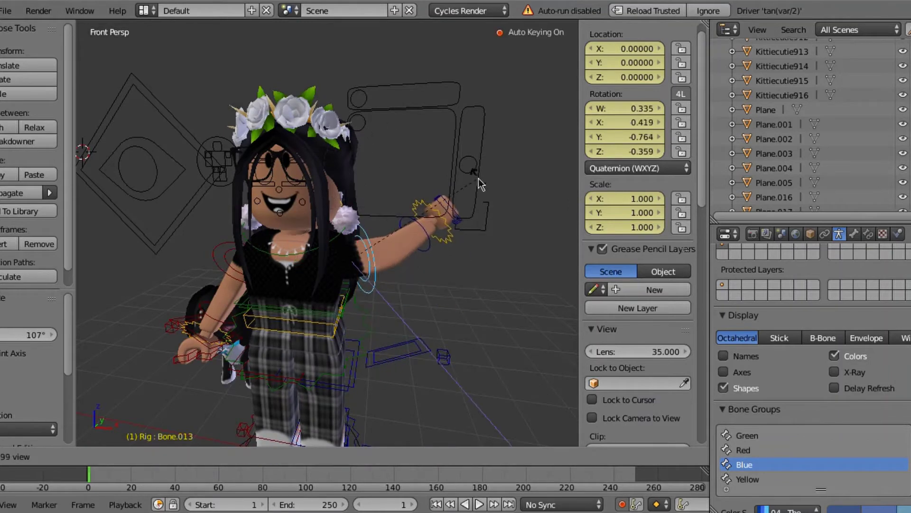
{"action": "left_click_drag", "start_coordinate": [460, 230], "coordinate": [451, 216]}
{"action": "left_click_drag", "start_coordinate": [404, 259], "coordinate": [362, 197]}
Step: Select the forearm bone of the raised arm and rotate it to bend the elbow with the hand pointing up
{"action": "right_click", "coordinate": [418, 223]}
{"action": "left_click_drag", "start_coordinate": [405, 213], "coordinate": [264, 186]}
{"action": "left_click_drag", "start_coordinate": [381, 194], "coordinate": [328, 127]}
Step: Reselect the upper-arm bone and fine-tune its rotation so the raised arm forms a waving pose
{"action": "right_click", "coordinate": [353, 249]}
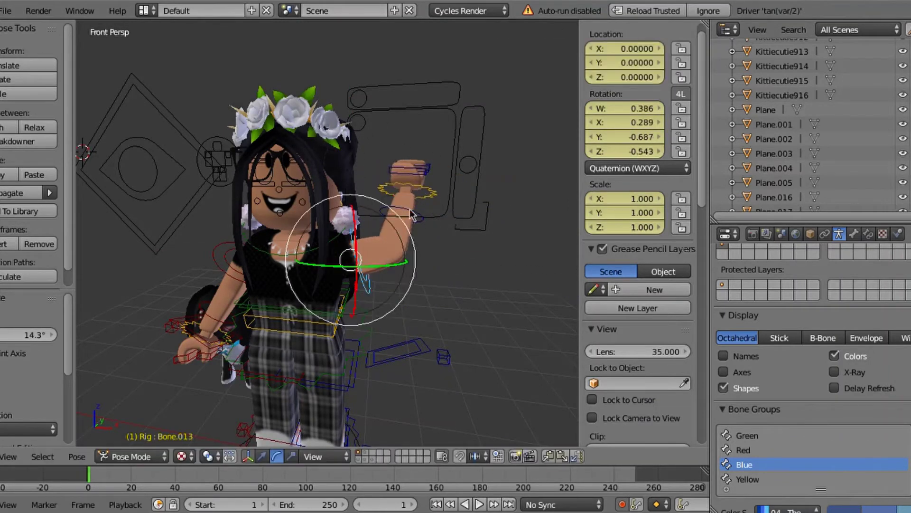
{"action": "left_click_drag", "start_coordinate": [407, 269], "coordinate": [514, 282]}
{"action": "key", "text": "x"}
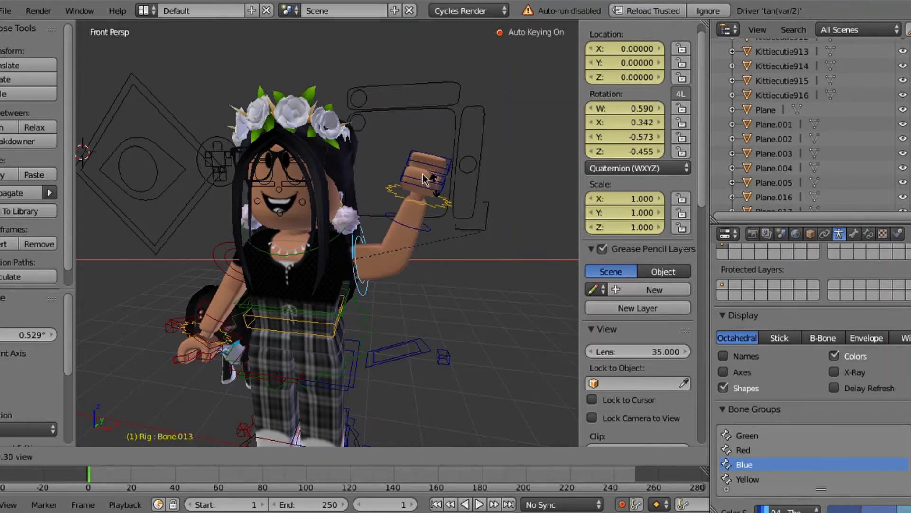
{"action": "left_click_drag", "start_coordinate": [408, 173], "coordinate": [451, 209]}
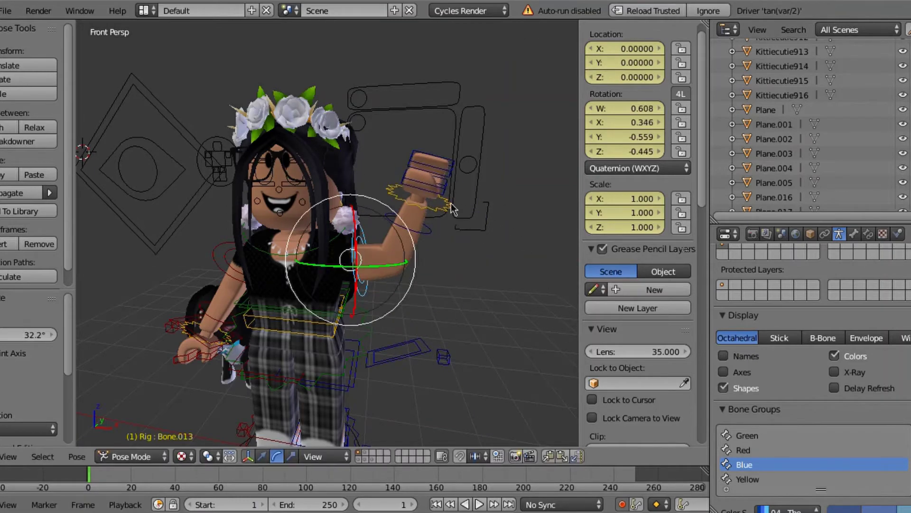
{"action": "key", "text": "shift+f"}
{"action": "key", "text": "s"}
{"action": "key", "text": "Return"}
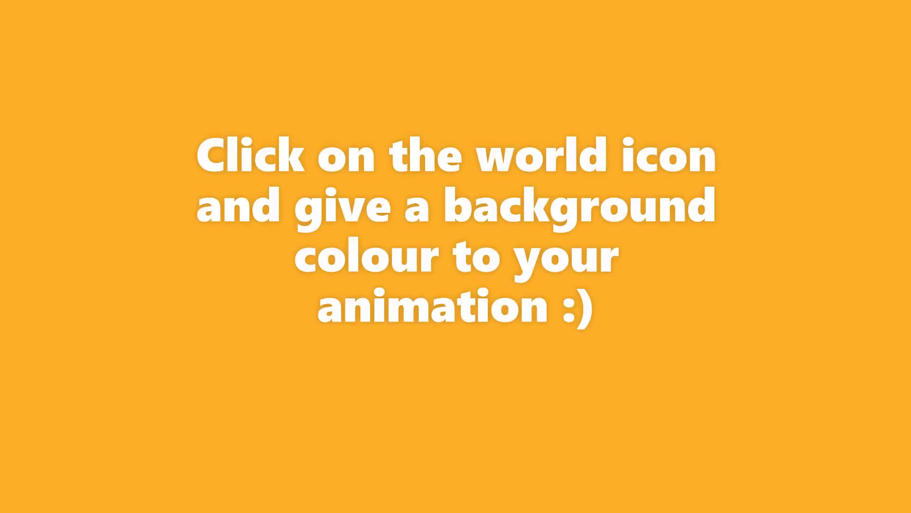
Step: Brighten the world background color and change it to golden orange
{"action": "left_click", "coordinate": [838, 384]}
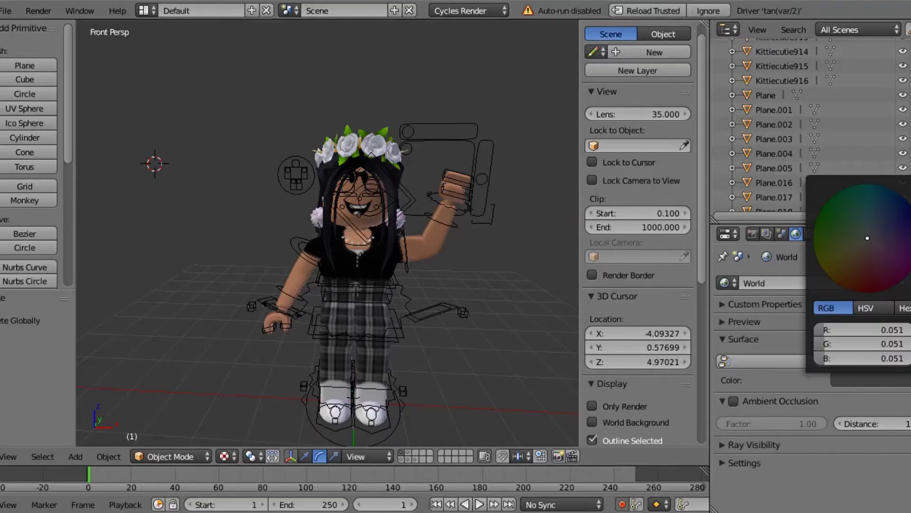
{"action": "scroll", "coordinate": [862, 238], "scroll_direction": "up", "scroll_amount": 12}
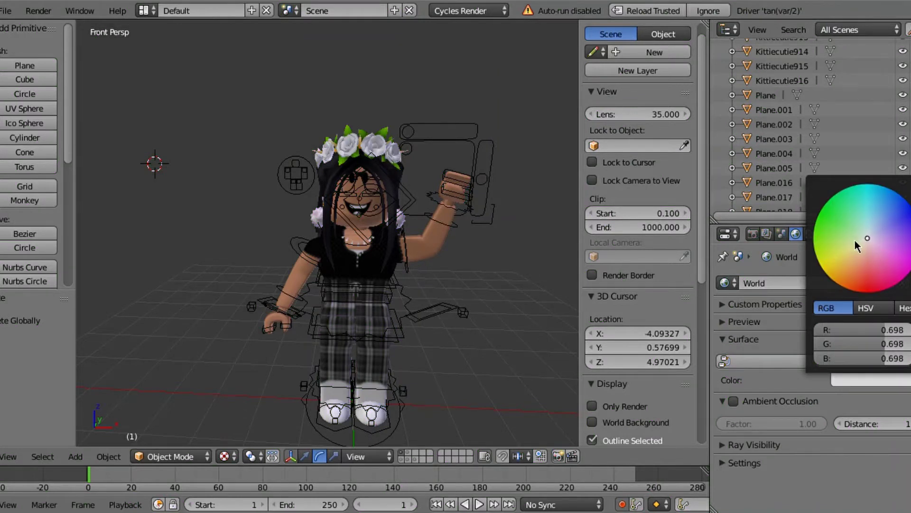
{"action": "left_click", "coordinate": [858, 252]}
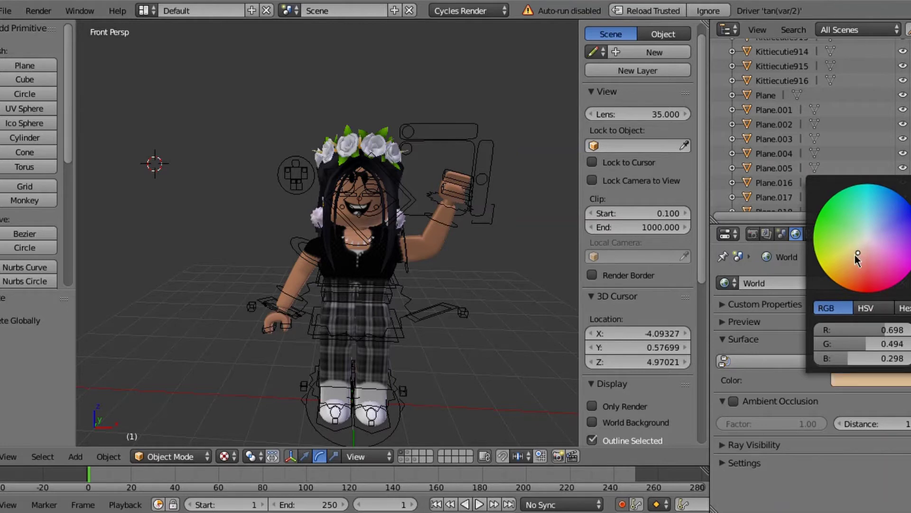
{"action": "left_click", "coordinate": [841, 252]}
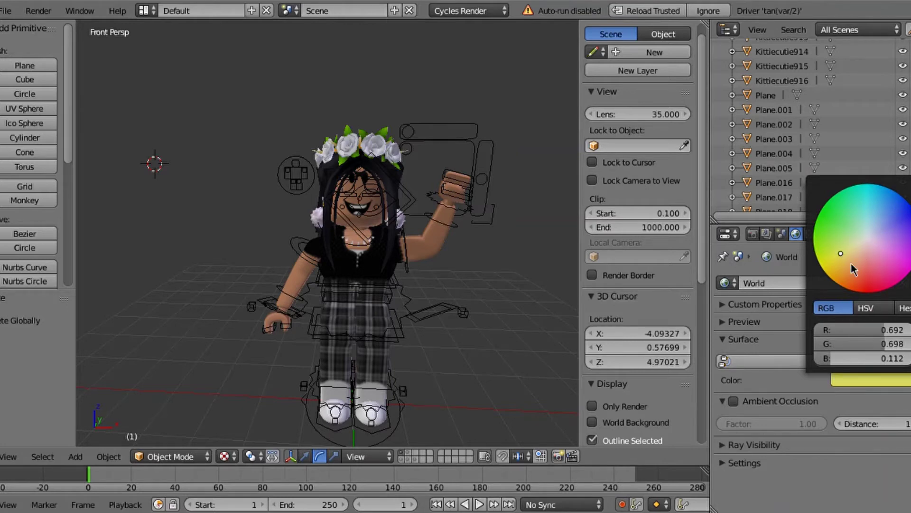
{"action": "left_click_drag", "start_coordinate": [834, 263], "coordinate": [844, 268]}
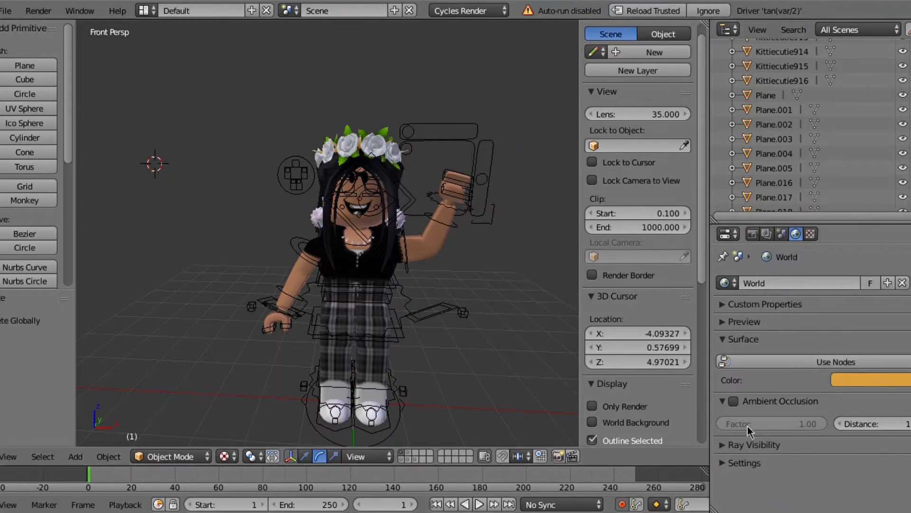
Step: Turn the world's ambient occlusion on and back off
{"action": "left_click", "coordinate": [733, 401]}
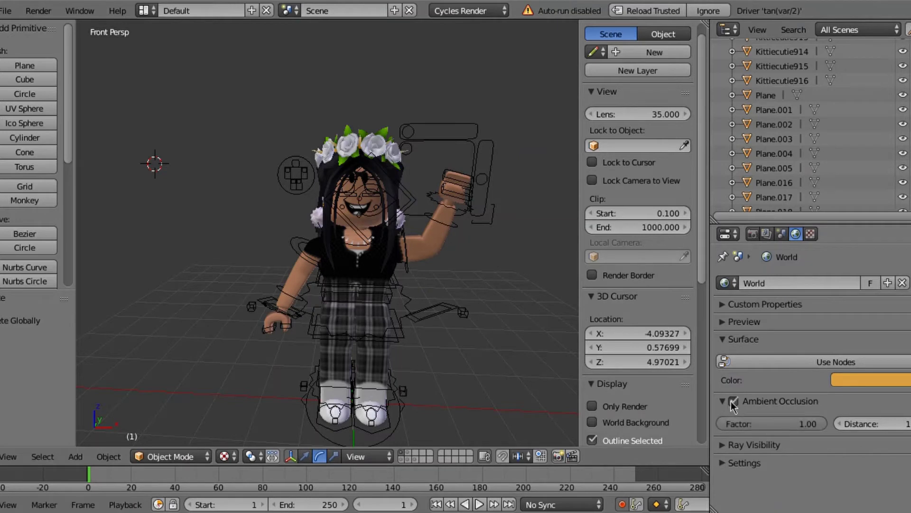
{"action": "left_click", "coordinate": [733, 401]}
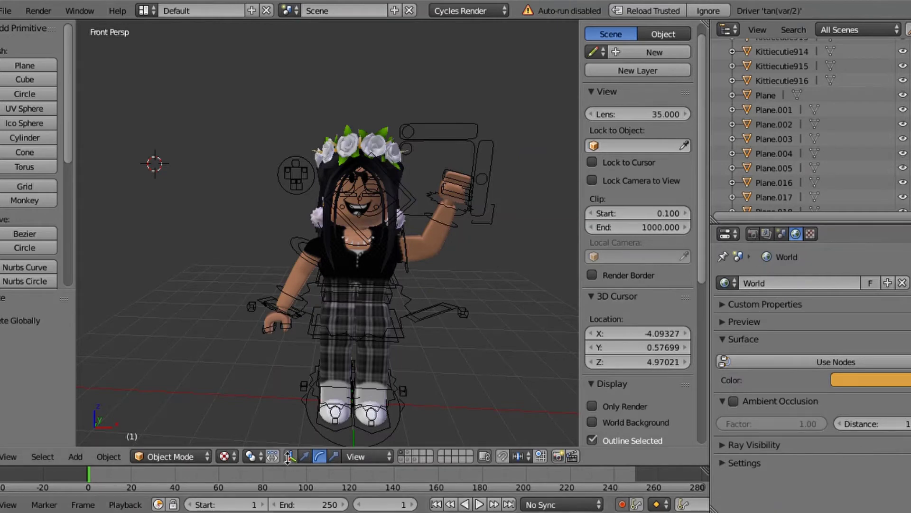
{"action": "left_click", "coordinate": [767, 234]}
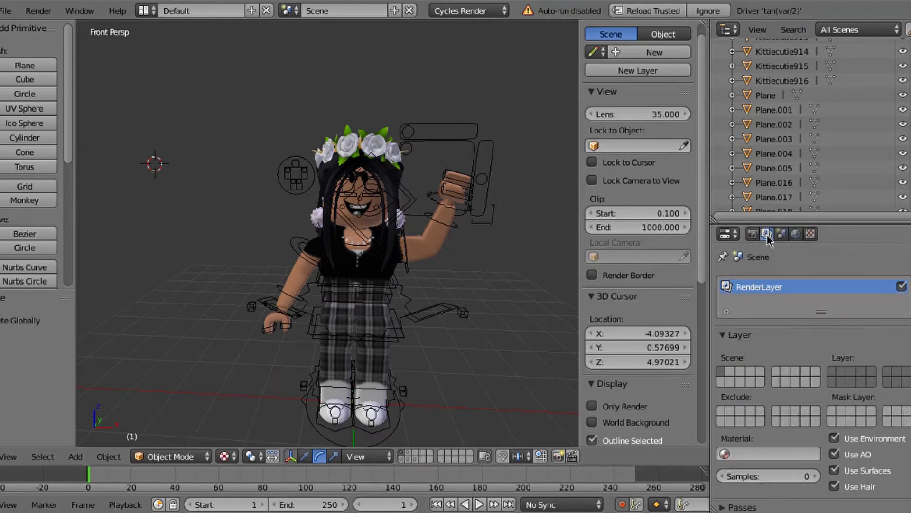
{"action": "scroll", "coordinate": [774, 323], "scroll_direction": "down", "scroll_amount": 3}
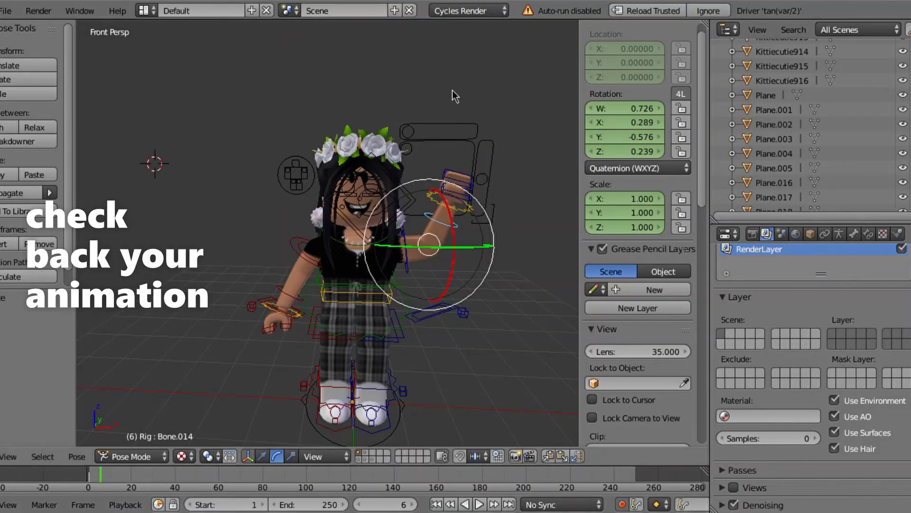
Step: Key the raised forearm swung towards the head by about -13.7° at frame 6 and outward by about -5.73° at frame 11
{"action": "key", "text": "r"}
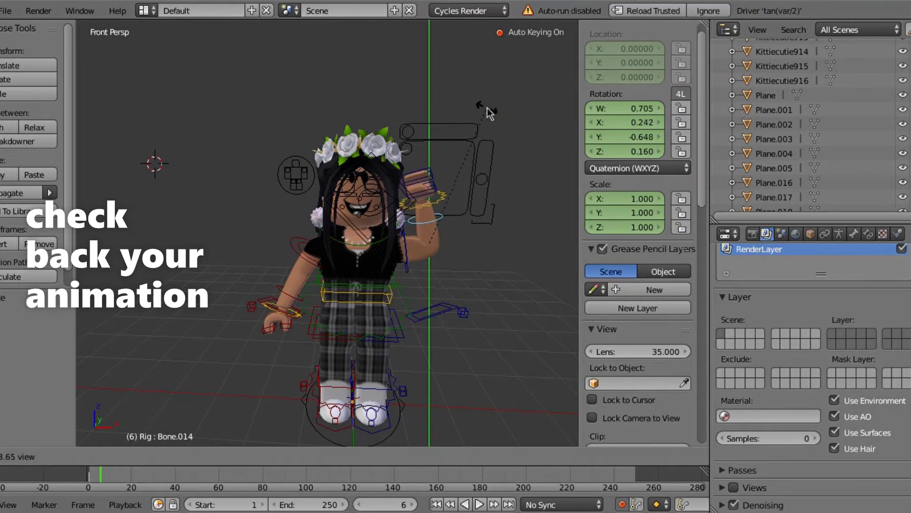
{"action": "left_click", "coordinate": [487, 107]}
{"action": "left_click_drag", "start_coordinate": [101, 477], "coordinate": [112, 480]}
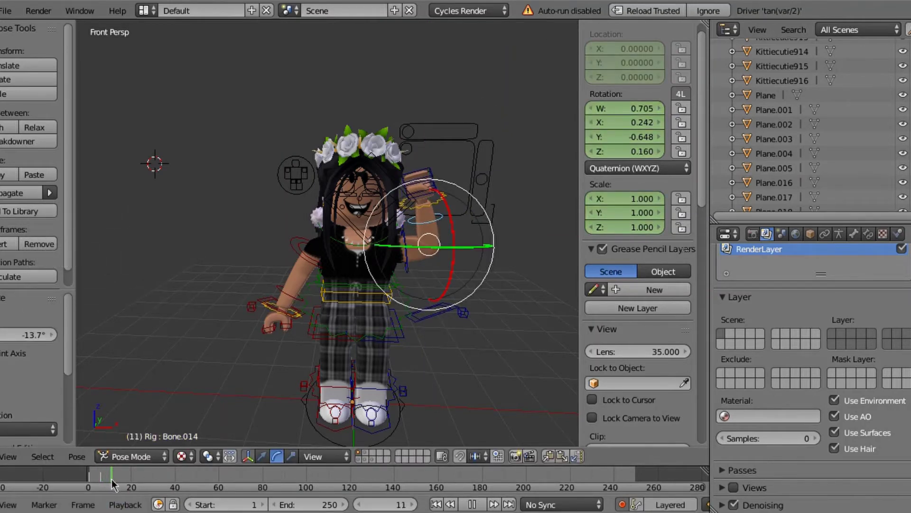
{"action": "key", "text": "r"}
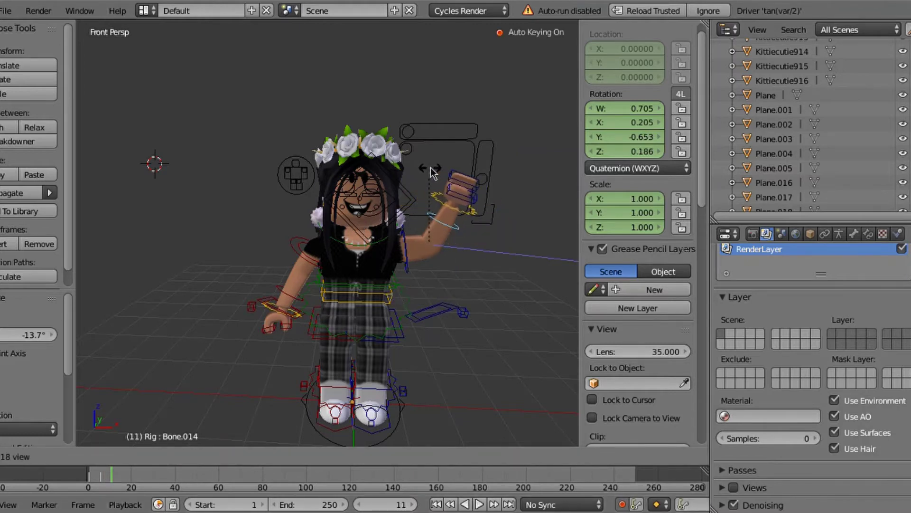
{"action": "left_click", "coordinate": [430, 169]}
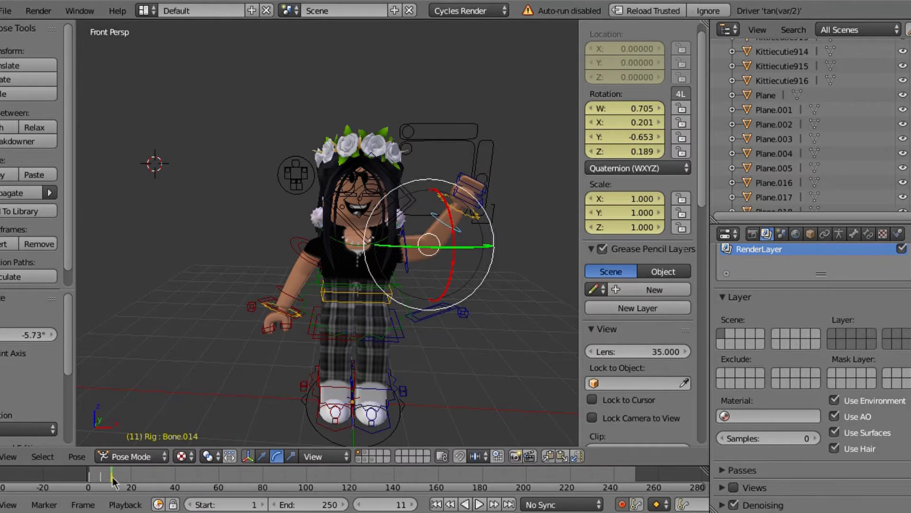
Step: Move to frame 15 and rotate the raised forearm about -96.5° around the X axis to swing the hand back inward
{"action": "mouse_move", "coordinate": [113, 477]}
{"action": "left_mouse_down"}
{"action": "mouse_move", "coordinate": [90, 473]}
{"action": "mouse_move", "coordinate": [115, 474]}
{"action": "left_mouse_up"}
{"action": "key", "text": "alt+a"}
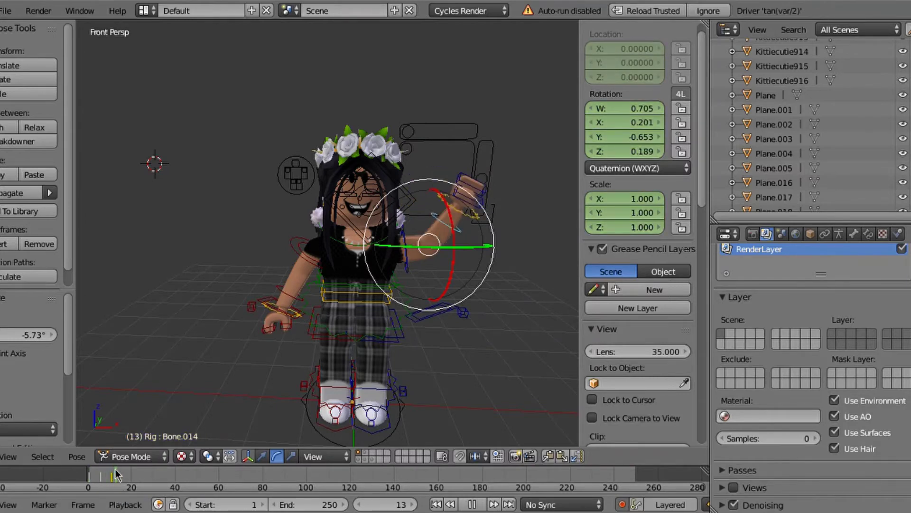
{"action": "key", "text": "alt+a"}
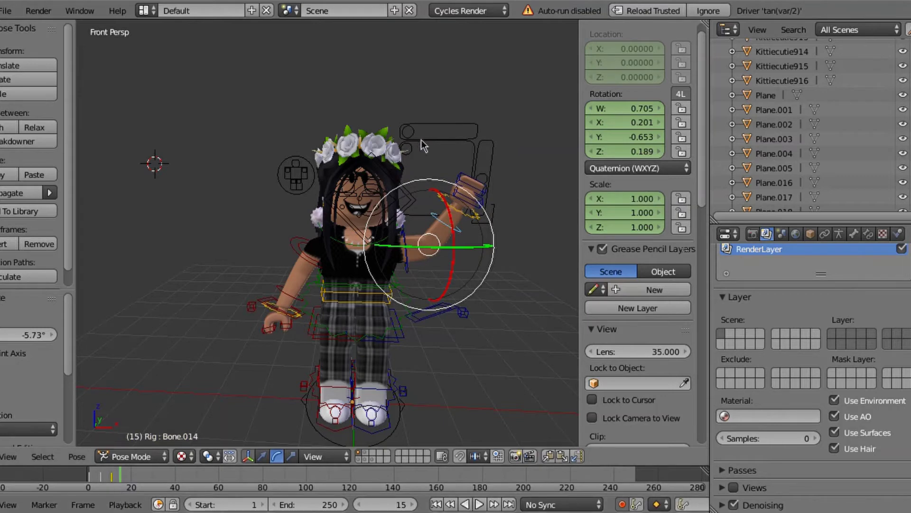
{"action": "key", "text": "r"}
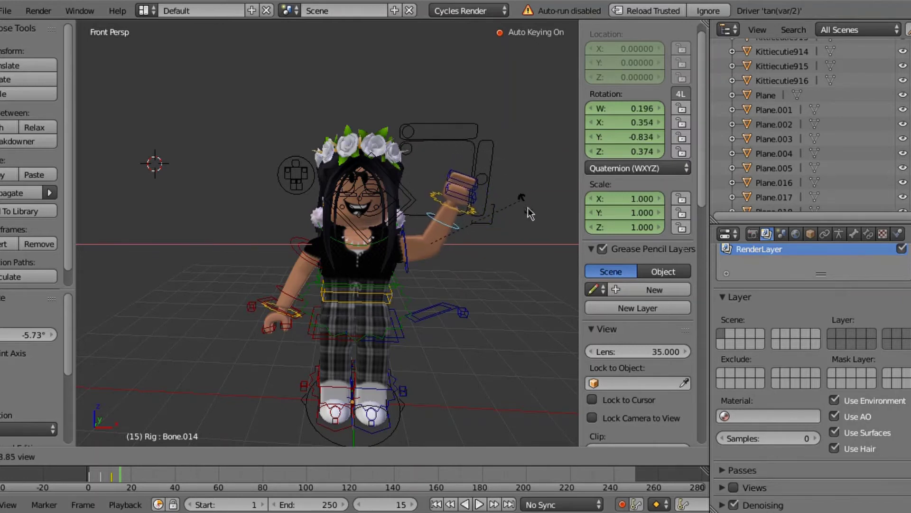
{"action": "left_click", "coordinate": [537, 248]}
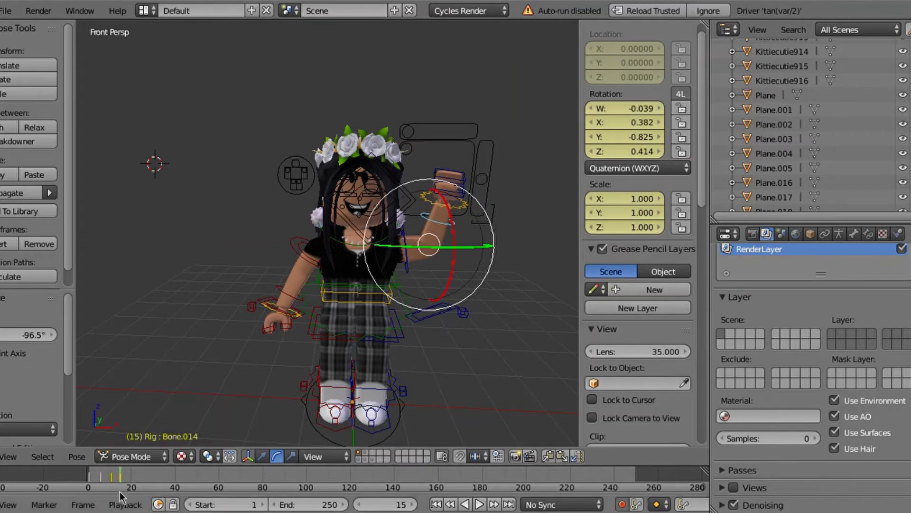
Step: Move to frame 20 and rotate the raised forearm about 24.2° around the Z axis to swing the hand outward
{"action": "left_click_drag", "start_coordinate": [121, 479], "coordinate": [132, 477]}
{"action": "key", "text": "r"}
{"action": "key", "text": "z"}
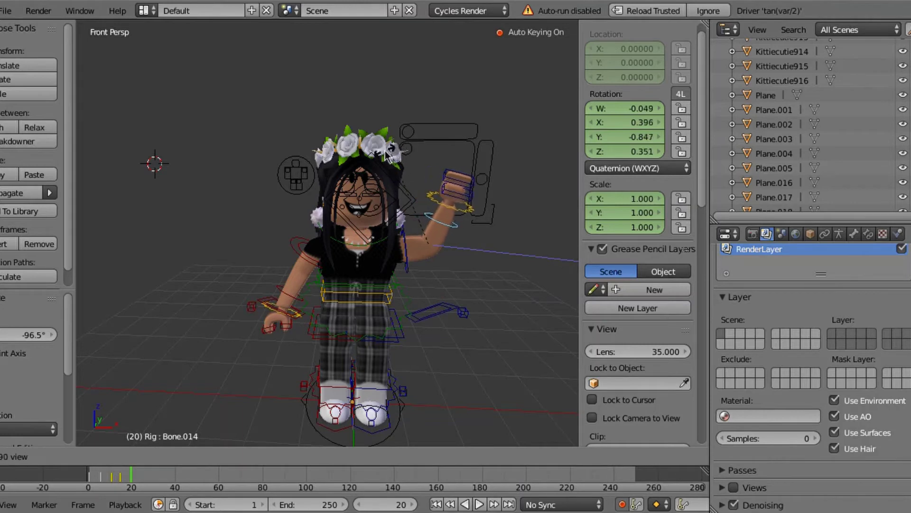
{"action": "left_click", "coordinate": [368, 167]}
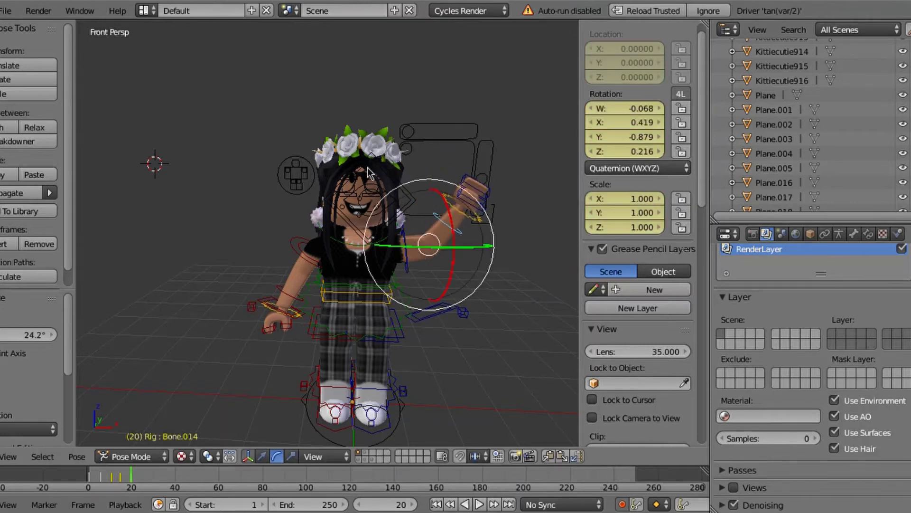
Step: Return to the start of the timeline and preview the waving animation
{"action": "mouse_move", "coordinate": [133, 477]}
{"action": "left_mouse_down"}
{"action": "mouse_move", "coordinate": [81, 482]}
{"action": "mouse_move", "coordinate": [131, 478]}
{"action": "left_mouse_up"}
{"action": "key", "text": "shift+f"}
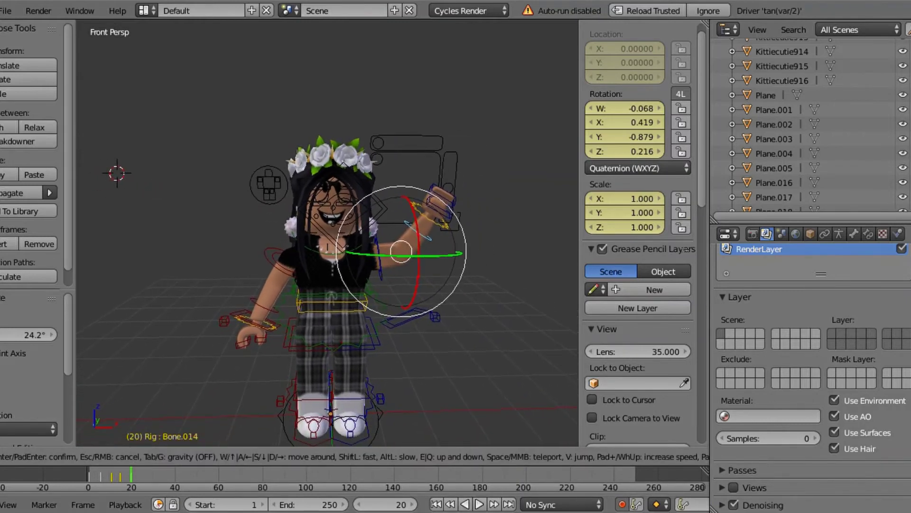
{"action": "left_click", "coordinate": [328, 234]}
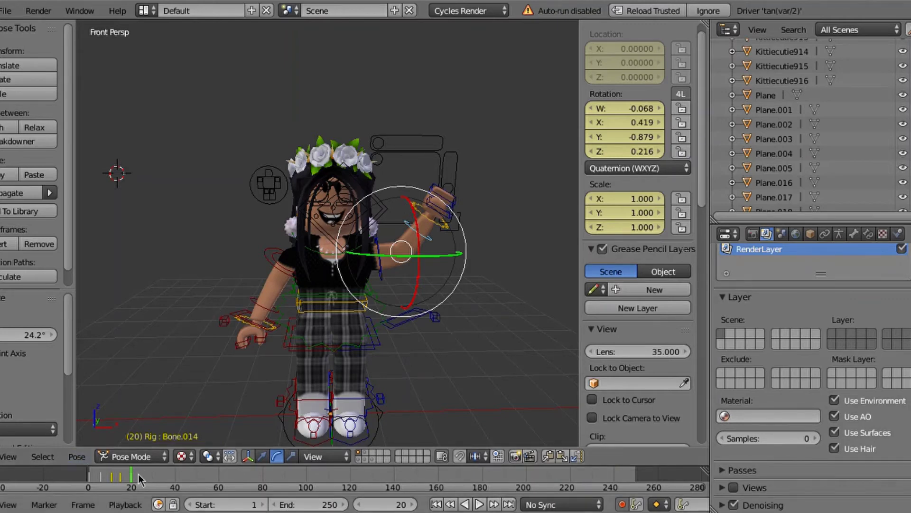
{"action": "left_click_drag", "start_coordinate": [128, 476], "coordinate": [88, 474]}
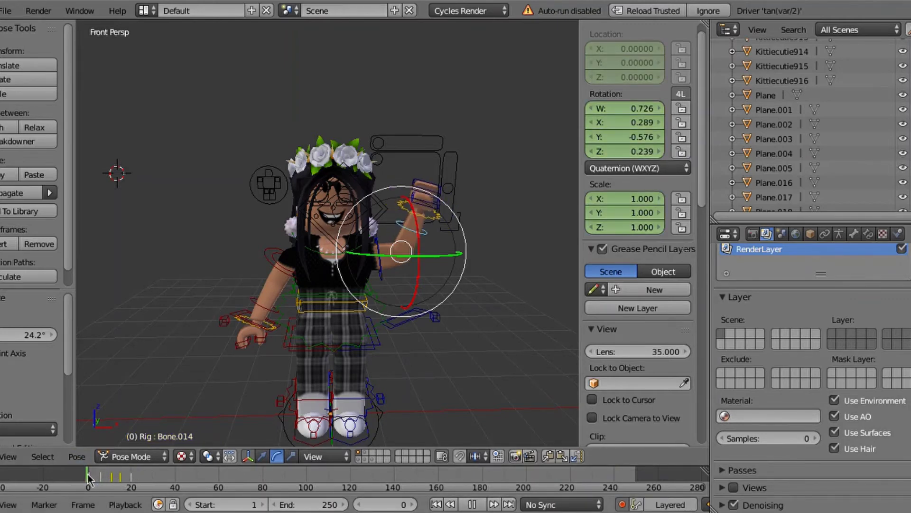
{"action": "key", "text": "alt+a"}
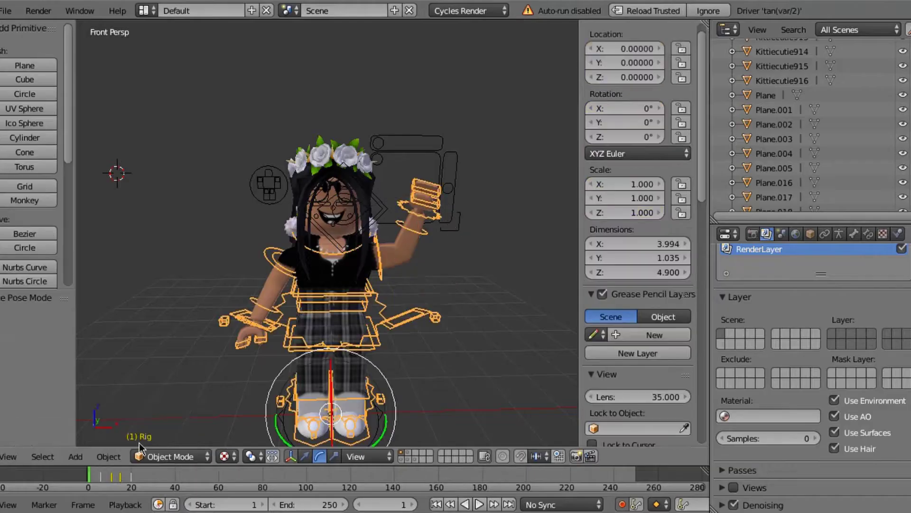
Step: Add a camera to the scene and look through it
{"action": "left_click", "coordinate": [75, 456]}
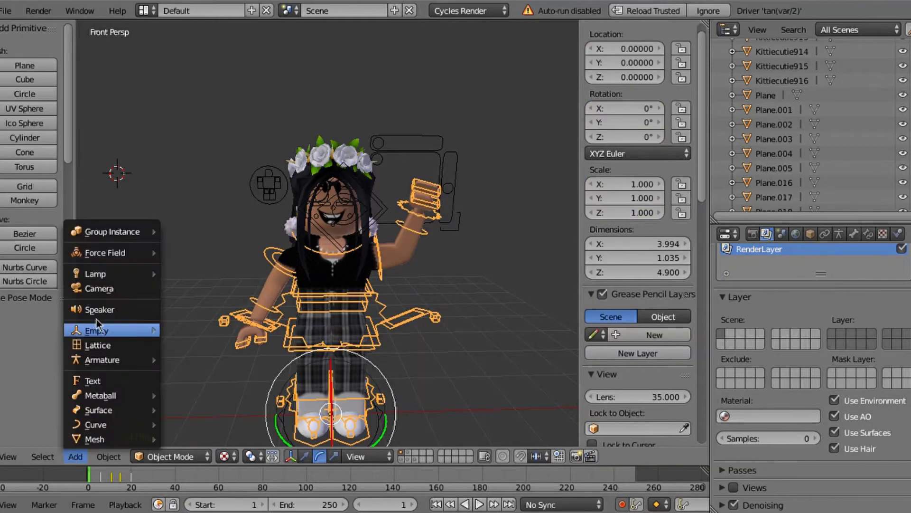
{"action": "left_click", "coordinate": [95, 292]}
{"action": "left_click", "coordinate": [9, 457]}
{"action": "left_click", "coordinate": [42, 405]}
Step: Fly the camera sideways and back at frame 1 until the whole avatar is roughly in frame
{"action": "key", "text": "shift+f"}
{"action": "key", "text": "s"}
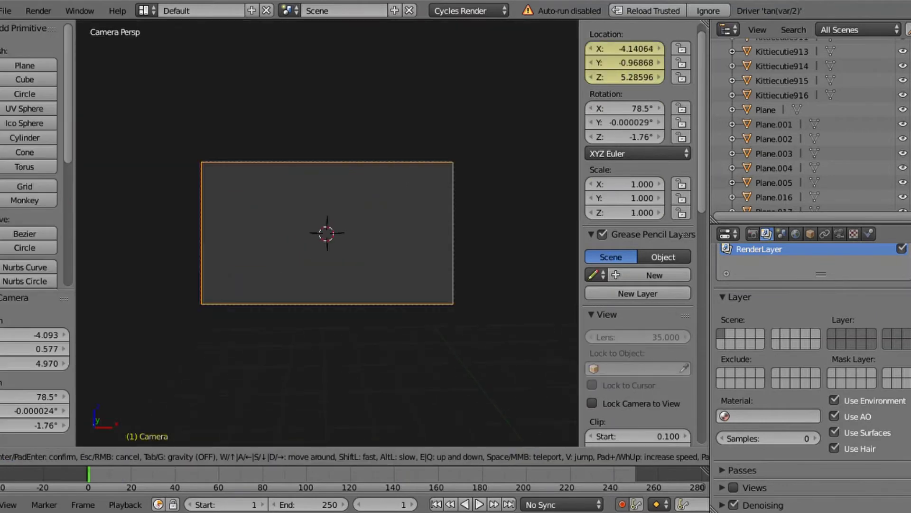
{"action": "key", "text": "d"}
{"action": "key", "text": "w"}
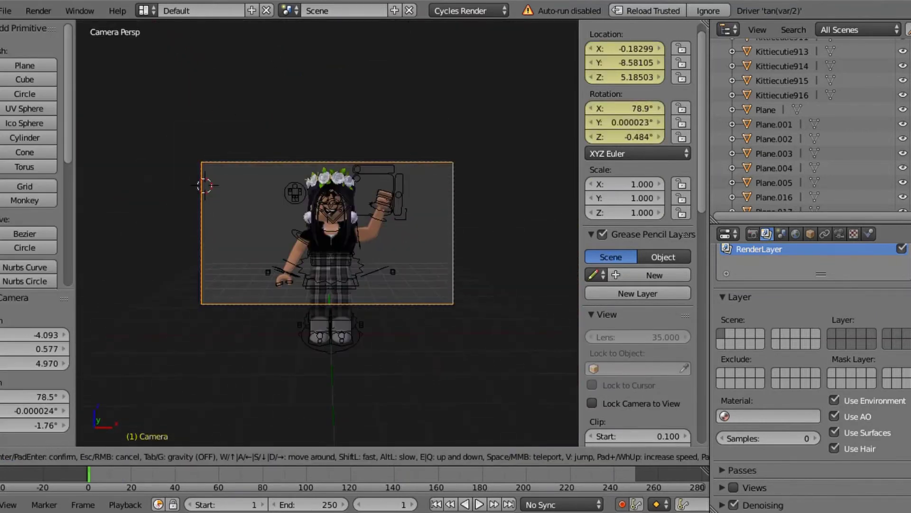
{"action": "key", "text": "s"}
{"action": "key", "text": "Return"}
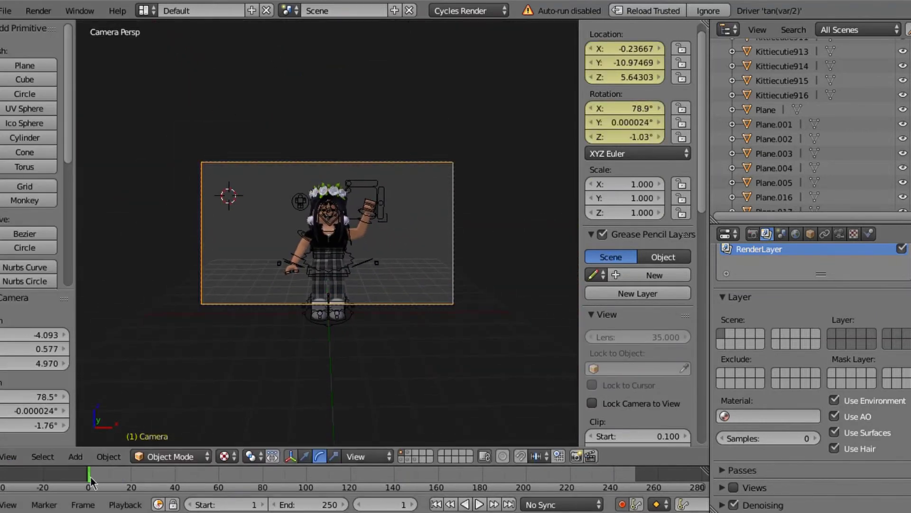
Step: Move to frame 20, fly the camera closer to the avatar and turn it aside
{"action": "left_click_drag", "start_coordinate": [89, 479], "coordinate": [132, 476]}
{"action": "key", "text": "shift+f"}
{"action": "key", "text": "w"}
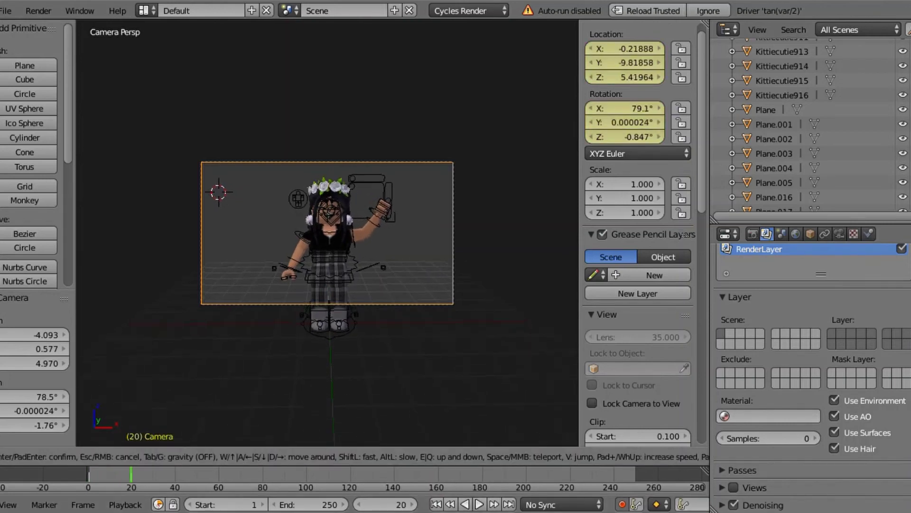
{"action": "key", "text": "w"}
{"action": "key", "text": "Return"}
{"action": "key", "text": "shift+f"}
{"action": "key", "text": "Return"}
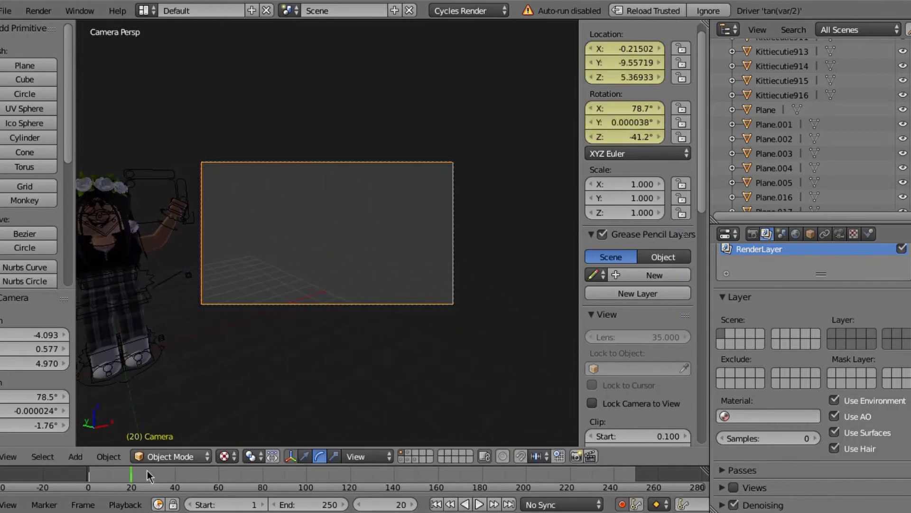
Step: Go back to frame 1 and undo the camera moves made since the camera was added
{"action": "left_click_drag", "start_coordinate": [131, 473], "coordinate": [89, 508]}
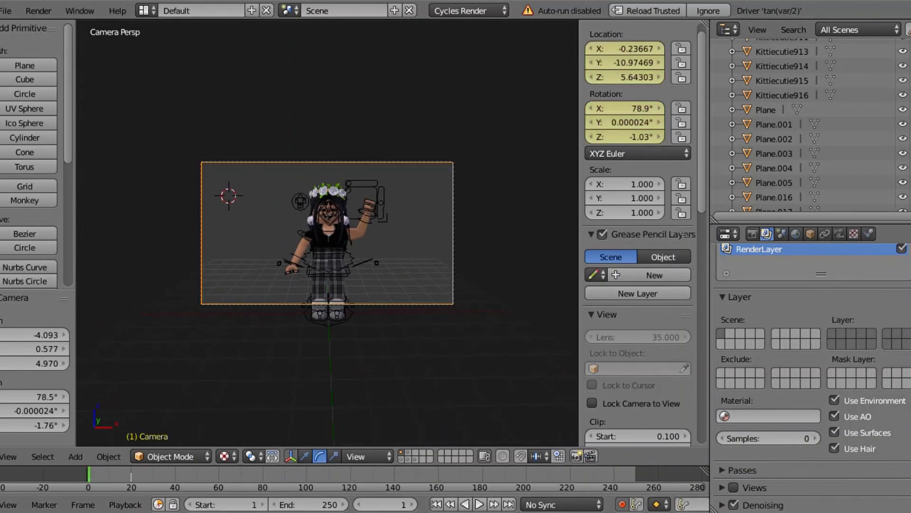
{"action": "left_click", "coordinate": [1, 38]}
{"action": "left_click", "coordinate": [10, 189]}
{"action": "left_click", "coordinate": [8, 215]}
Step: Fly the camera back and sideways at frame 1 until the avatar stands centred in the camera view
{"action": "key", "text": "shift+f"}
{"action": "key", "text": "s"}
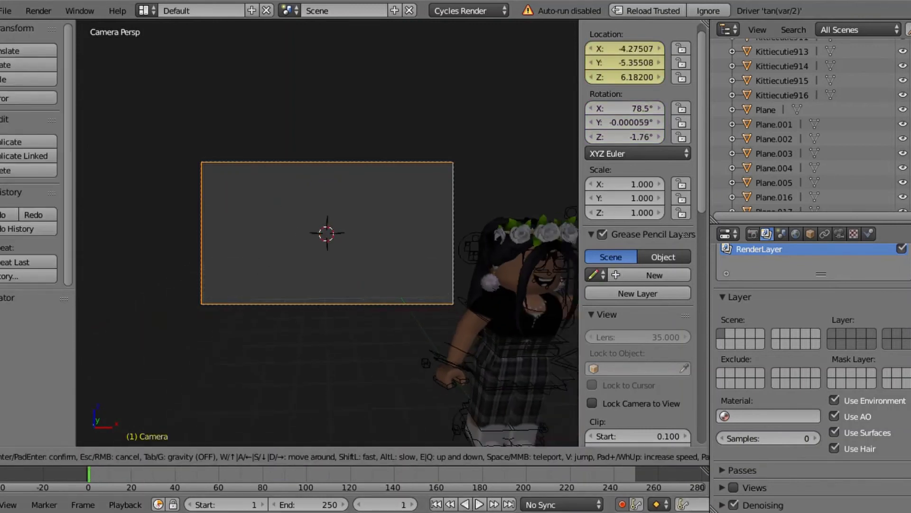
{"action": "key", "text": "s"}
{"action": "key", "text": "d"}
{"action": "key", "text": "w"}
{"action": "key", "text": "s"}
{"action": "key", "text": "d"}
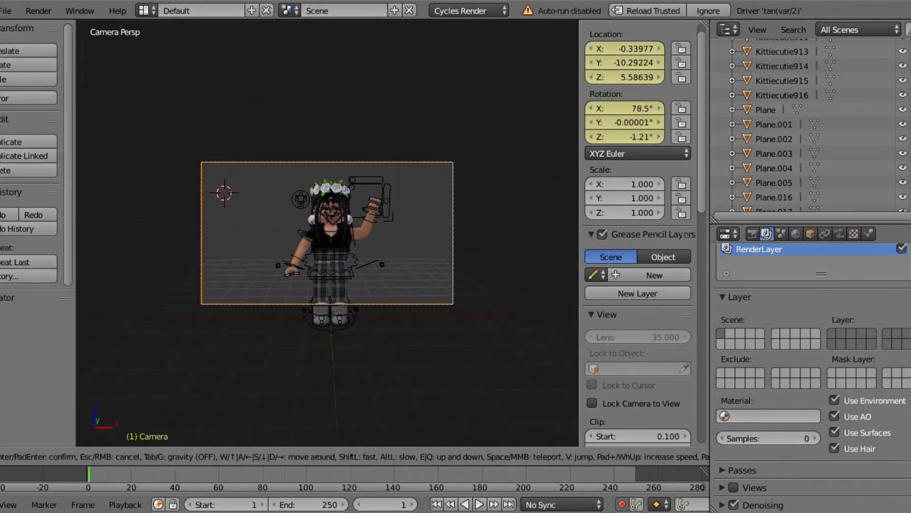
{"action": "key", "text": "Return"}
Step: Move to frame 18 and fly the camera slightly closer to the avatar
{"action": "key", "text": "alt+a"}
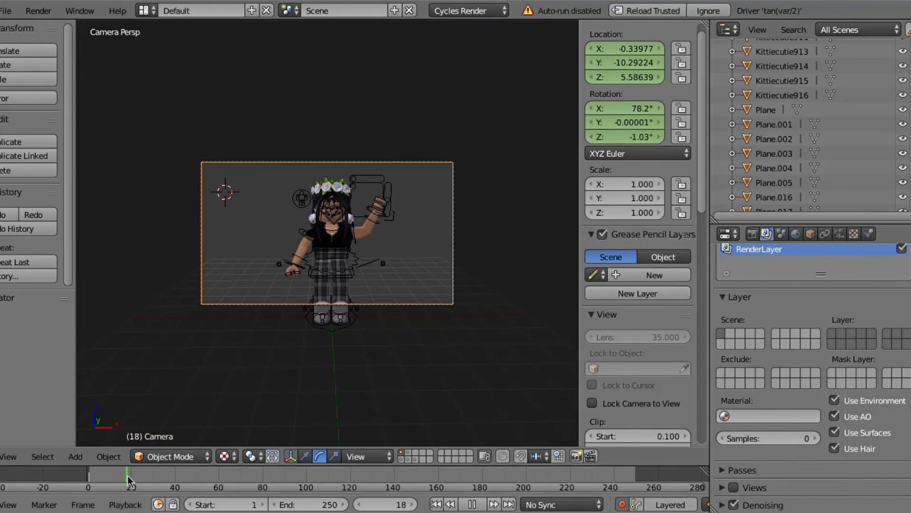
{"action": "key", "text": "shift+f"}
{"action": "key", "text": "w"}
{"action": "left_click", "coordinate": [326, 250]}
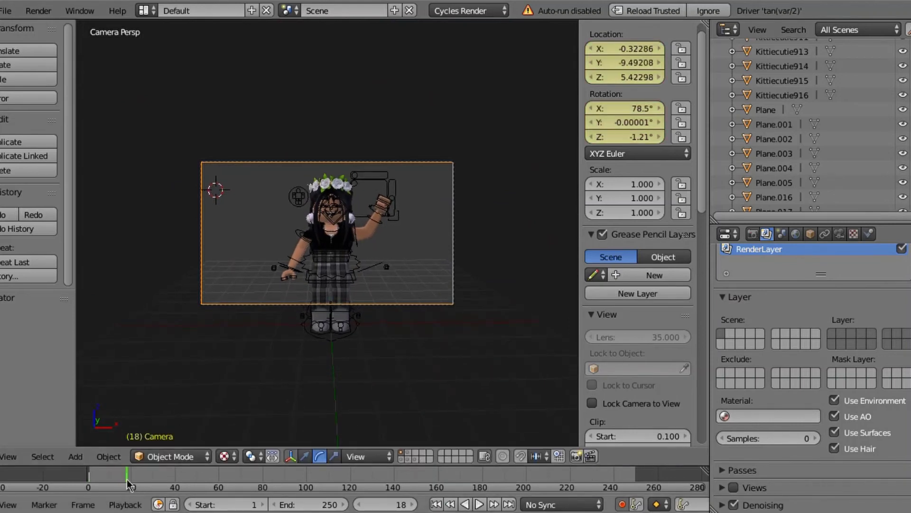
Step: Key the camera turned away from the avatar to about -41° around Z at frame 25, and set the animation's end frame to 25
{"action": "left_click_drag", "start_coordinate": [129, 478], "coordinate": [92, 472]}
{"action": "key", "text": "shift+f"}
{"action": "left_click", "coordinate": [327, 233]}
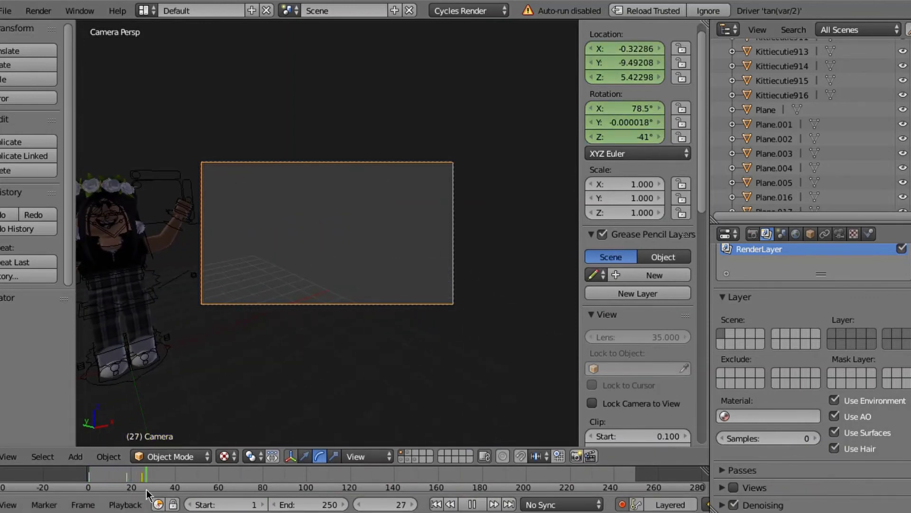
{"action": "left_click_drag", "start_coordinate": [146, 472], "coordinate": [143, 472]}
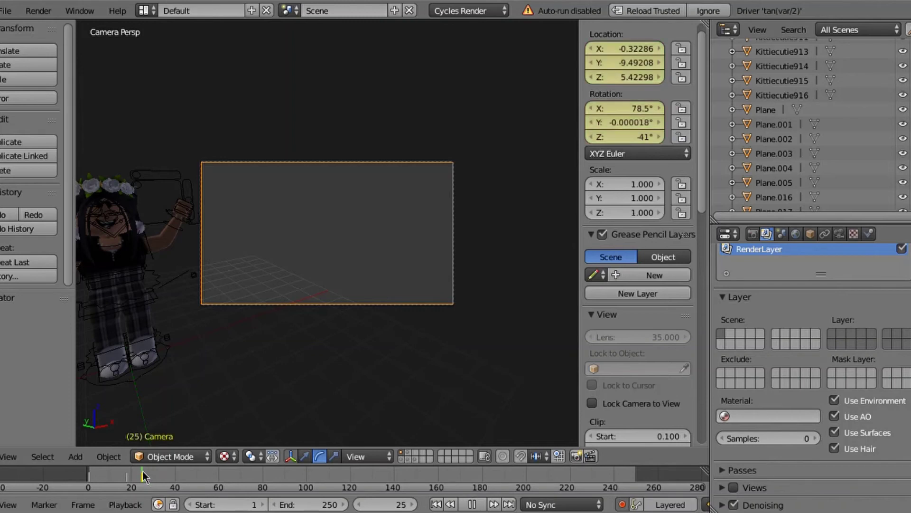
{"action": "key", "text": "Return"}
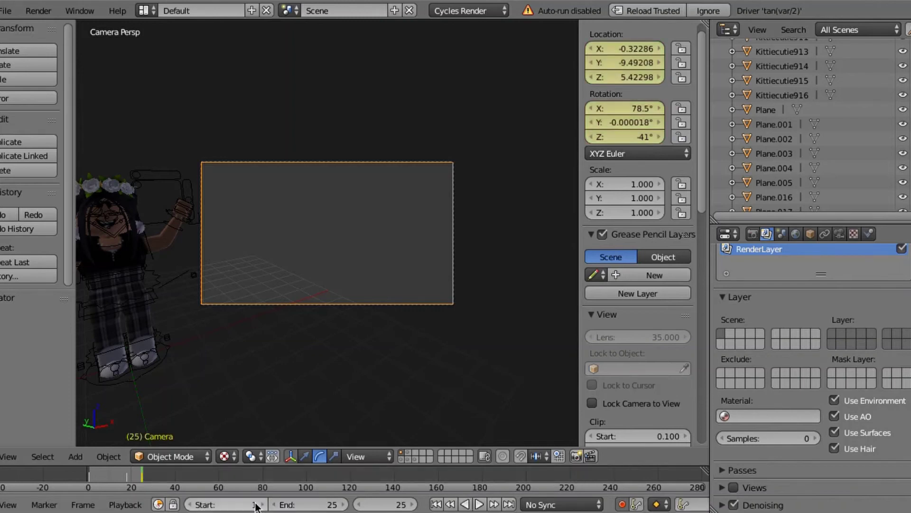
Step: Play the shortened animation from frame 1 through the camera, stop it and return to frame 1
{"action": "key", "text": "alt+a"}
{"action": "left_click_drag", "start_coordinate": [86, 475], "coordinate": [89, 474]}
{"action": "left_click", "coordinate": [479, 504]}
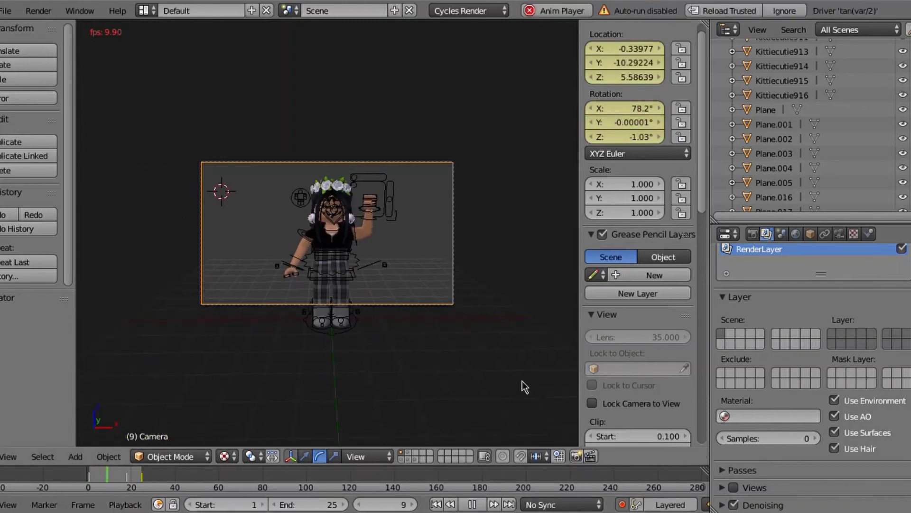
{"action": "left_click", "coordinate": [471, 507]}
{"action": "left_click", "coordinate": [90, 477]}
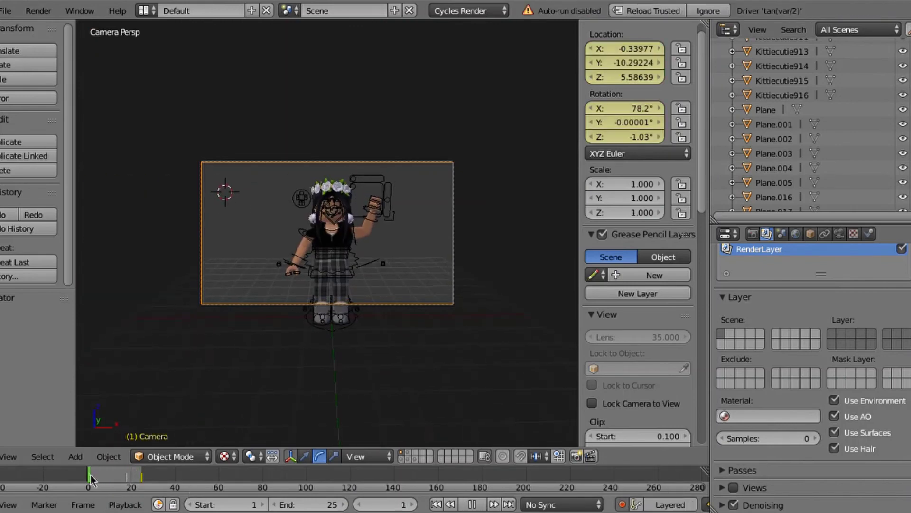
Step: Leave the camera view and fly the viewport around the avatar
{"action": "left_click", "coordinate": [13, 458]}
{"action": "left_click", "coordinate": [34, 406]}
{"action": "key", "text": "shift+f"}
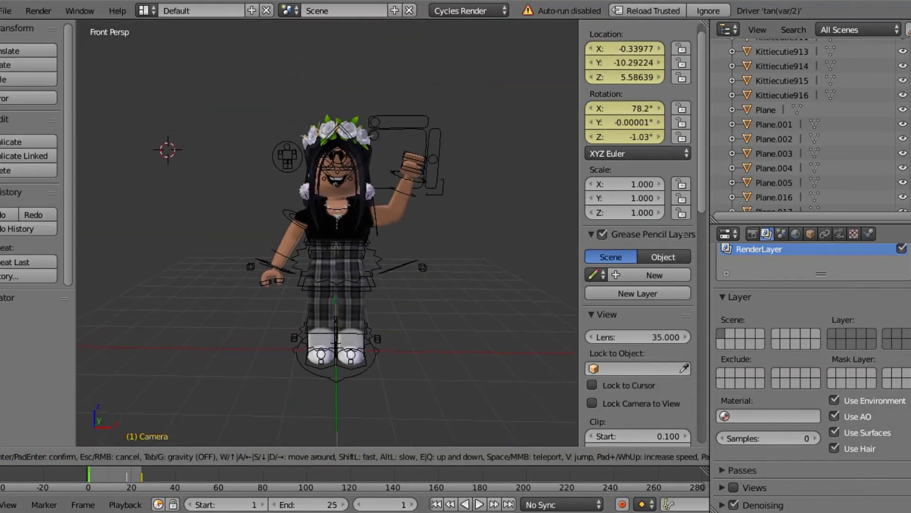